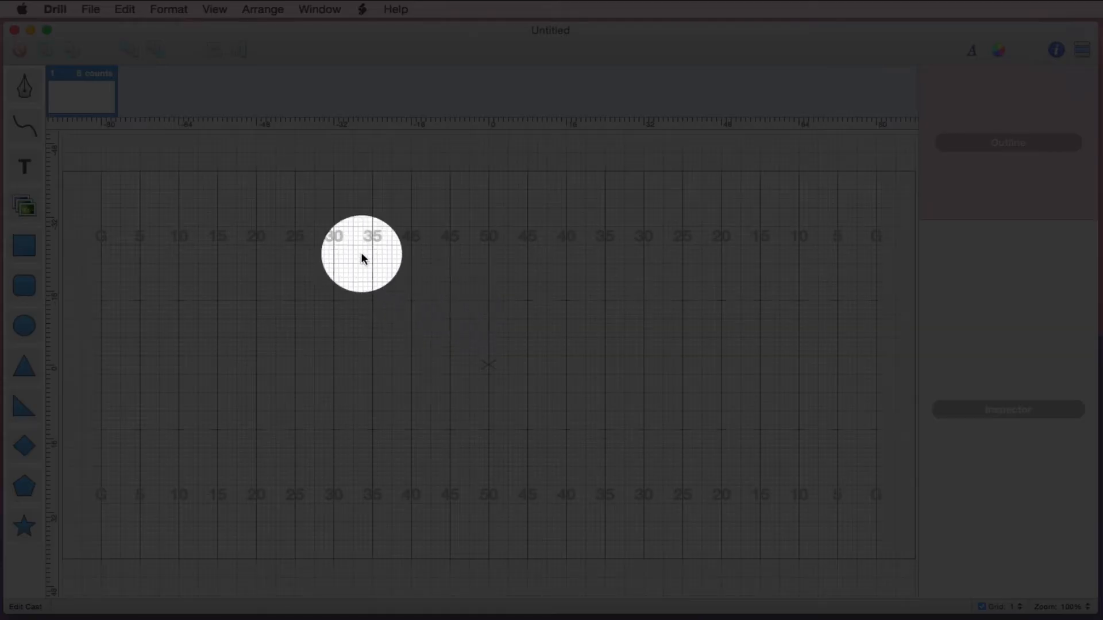
Draw a closed three-point Pen tool path around midfield, with a left corner point and smooth curve points at upper right and lower right
click(24, 89)
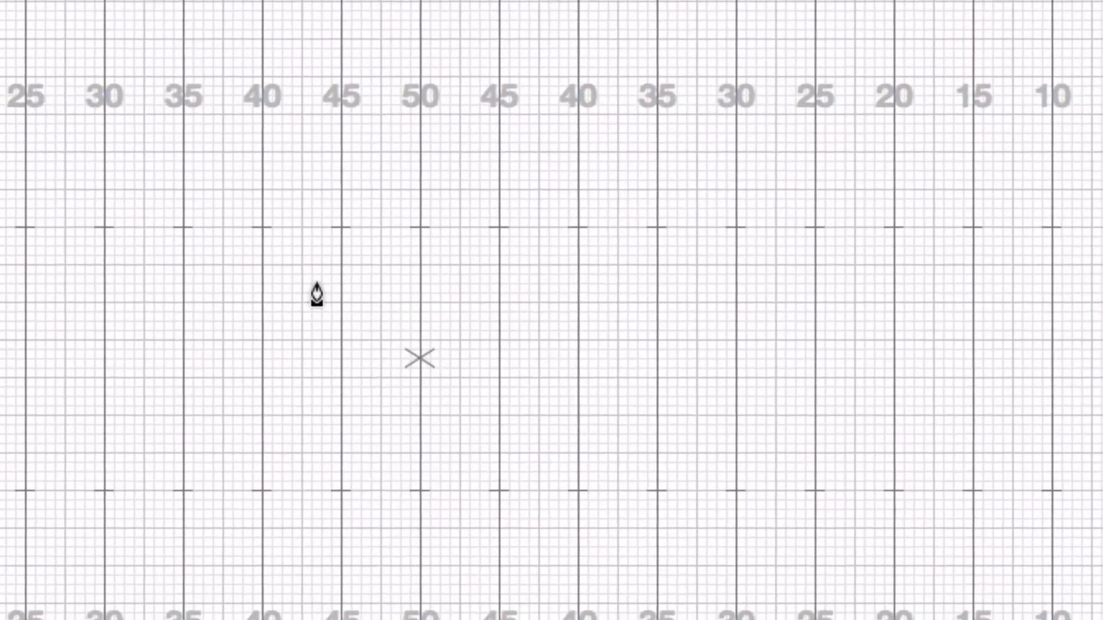
drag(440, 328, 583, 310)
drag(619, 248, 679, 205)
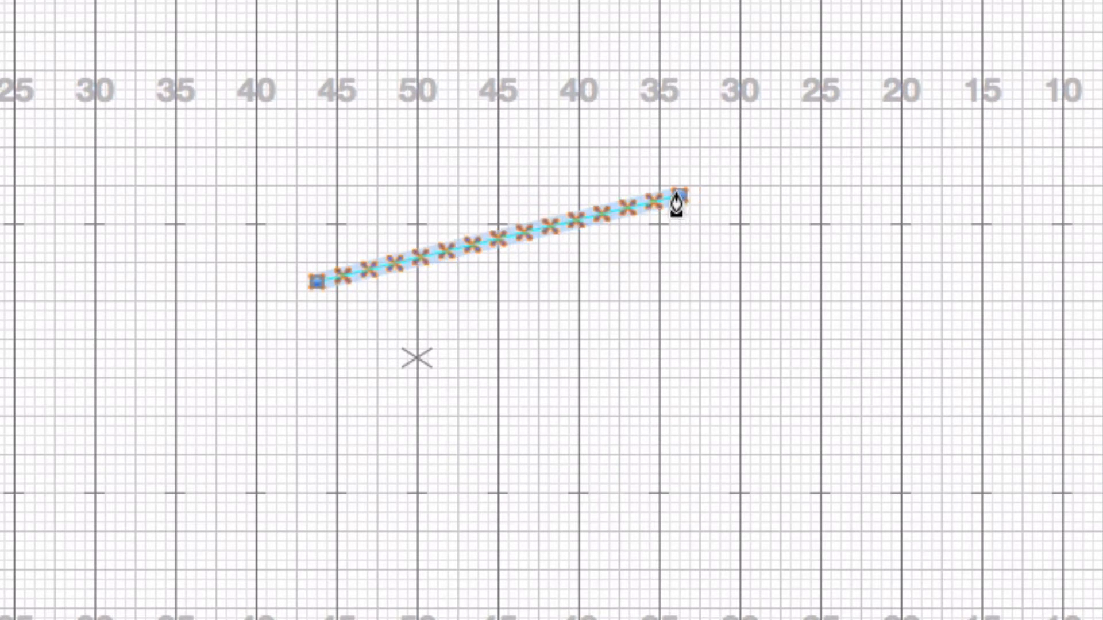
drag(679, 195, 788, 259)
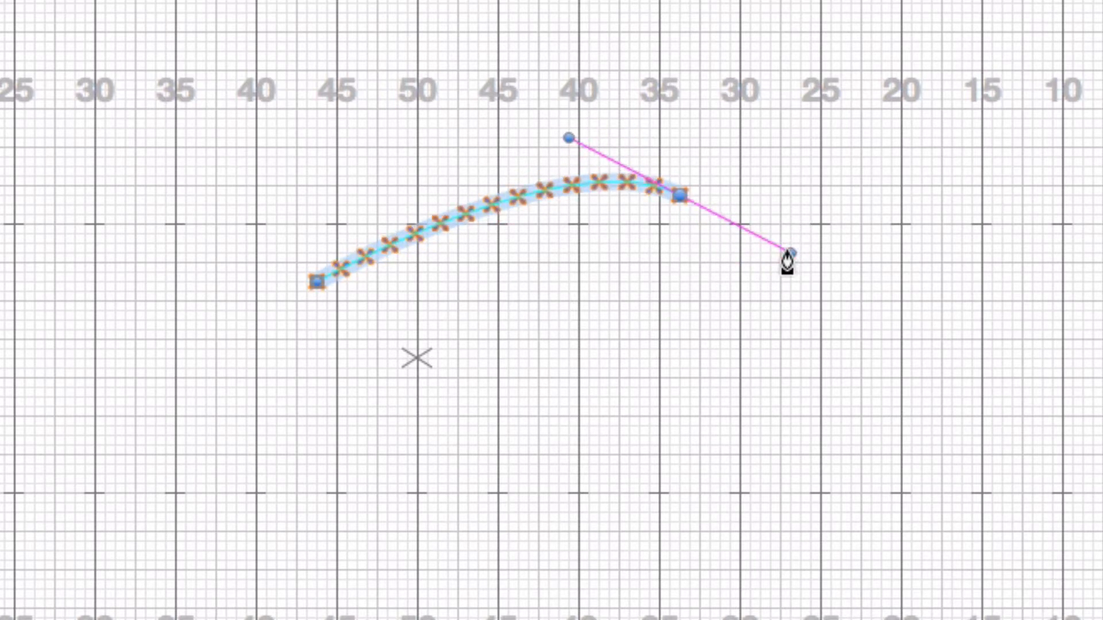
mouse_move(787, 261)
mouse_down()
mouse_move(756, 295)
mouse_move(721, 382)
mouse_move(660, 424)
mouse_move(559, 450)
mouse_move(585, 450)
mouse_move(579, 462)
mouse_move(437, 495)
mouse_up()
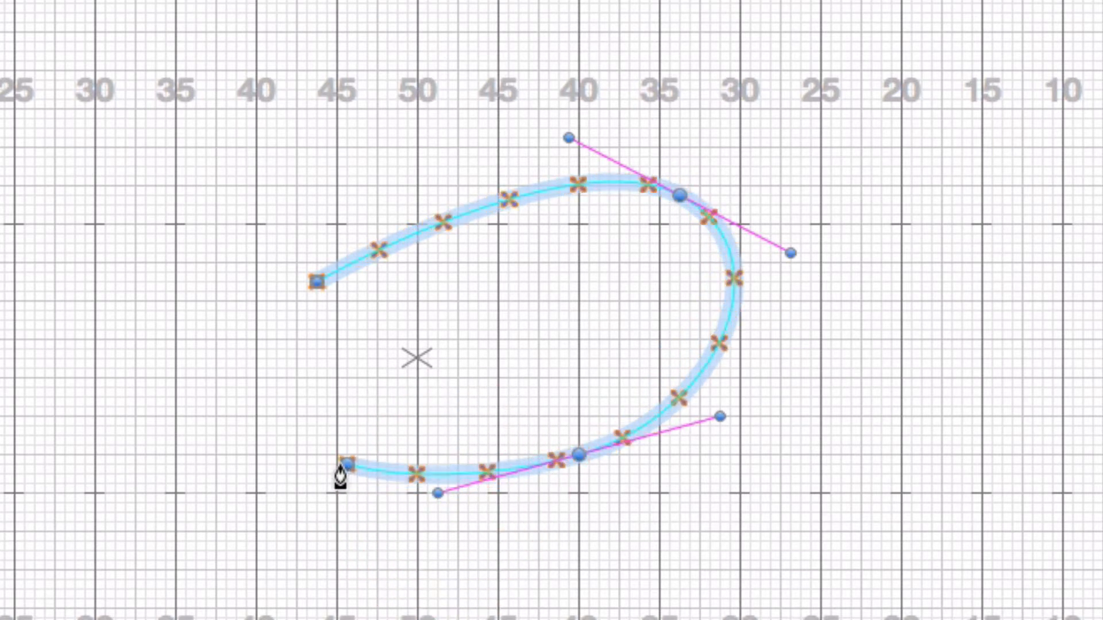
click(317, 281)
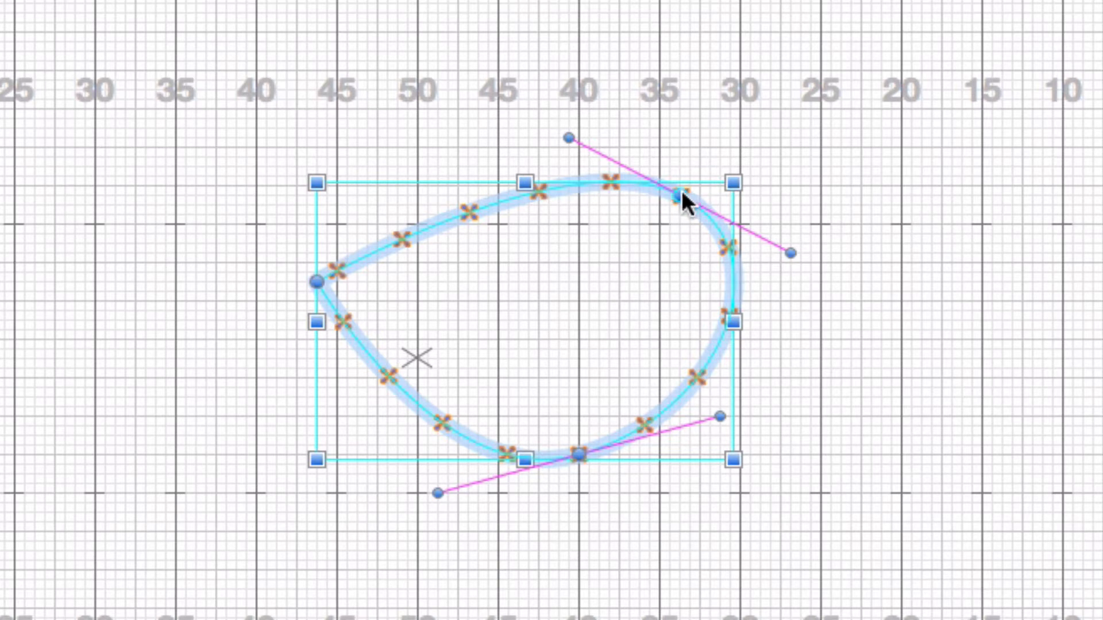
Move the path's upper-right point slightly up and its left corner point outward, between the left 40- and 45-yard lines
mouse_move(681, 195)
mouse_down()
mouse_move(670, 197)
mouse_move(680, 184)
mouse_up()
click(319, 281)
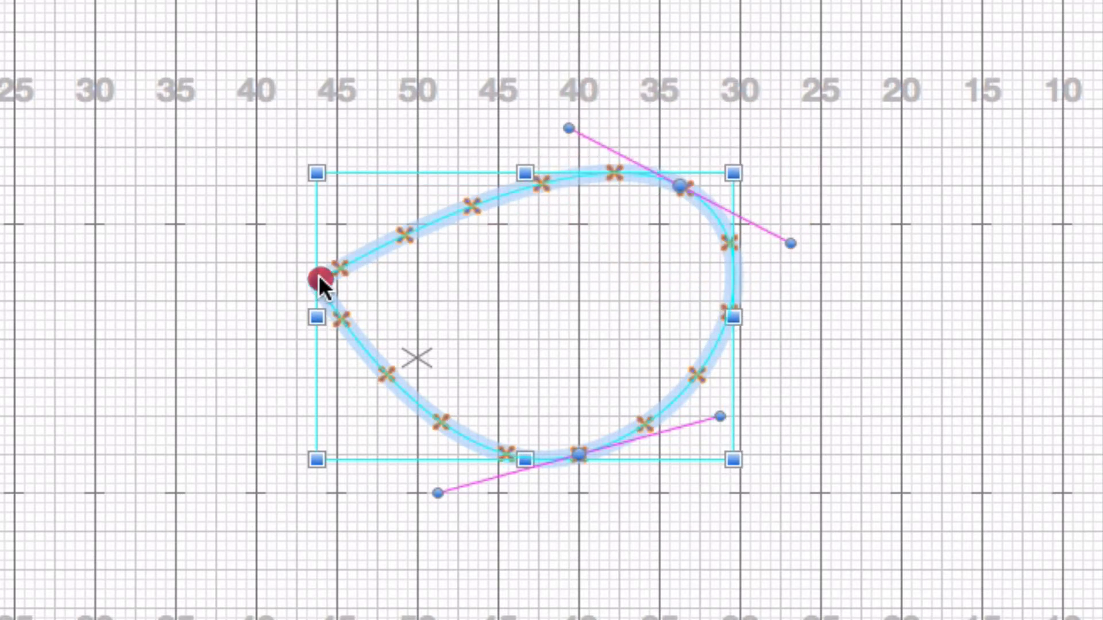
drag(319, 280, 296, 291)
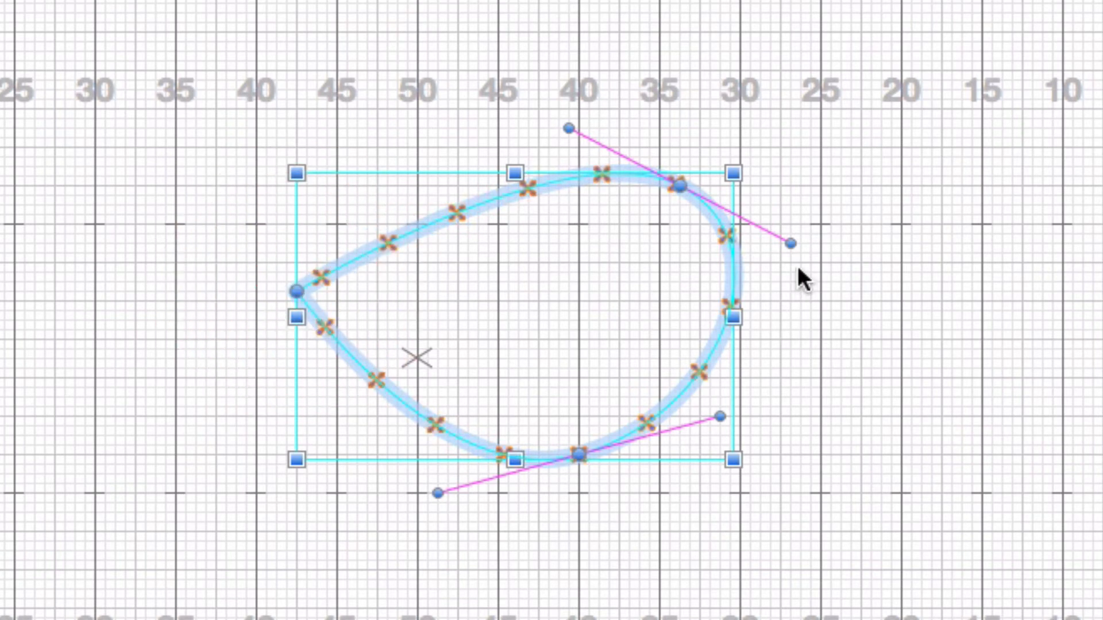
Adjust the angle and length of the upper-right point's linked curve handles
mouse_move(791, 244)
mouse_down()
mouse_move(808, 236)
mouse_move(790, 284)
mouse_move(801, 262)
mouse_up()
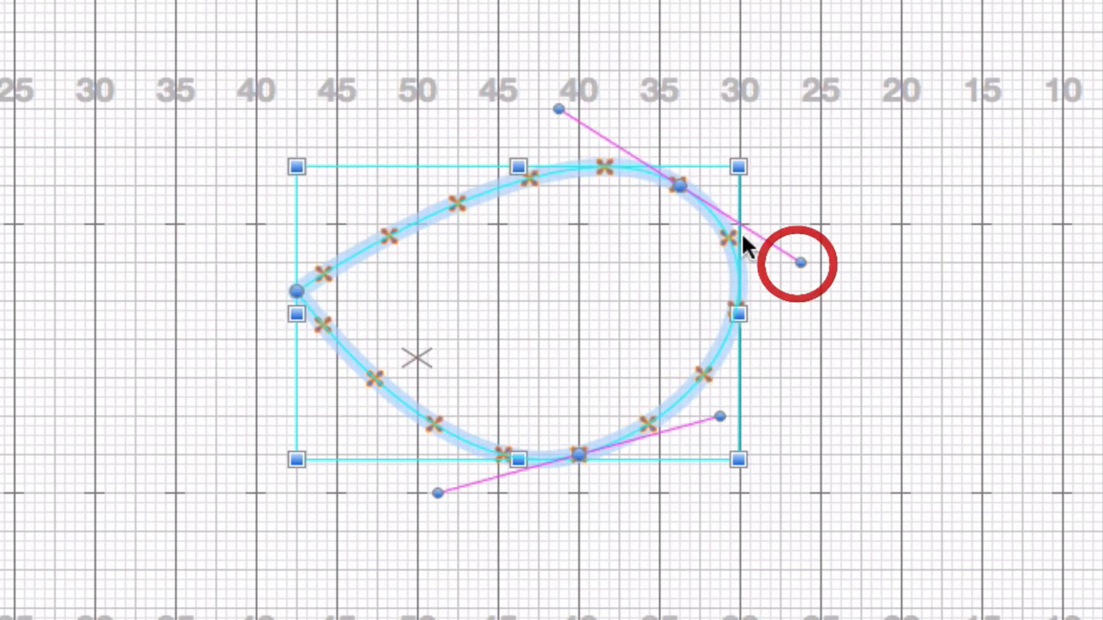
drag(558, 109, 518, 137)
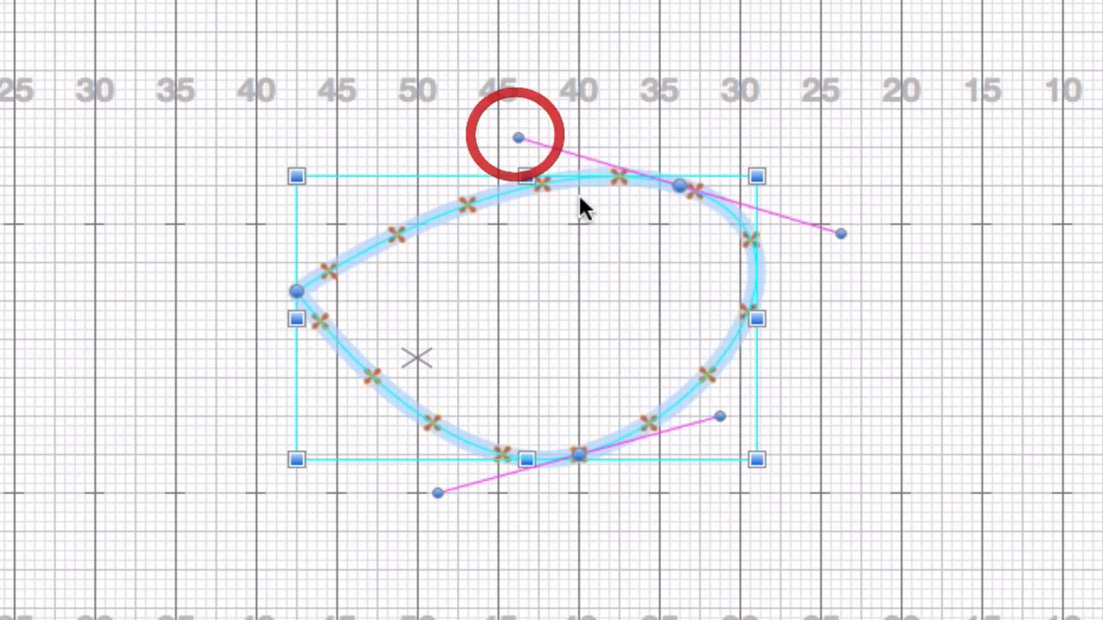
drag(842, 234, 810, 234)
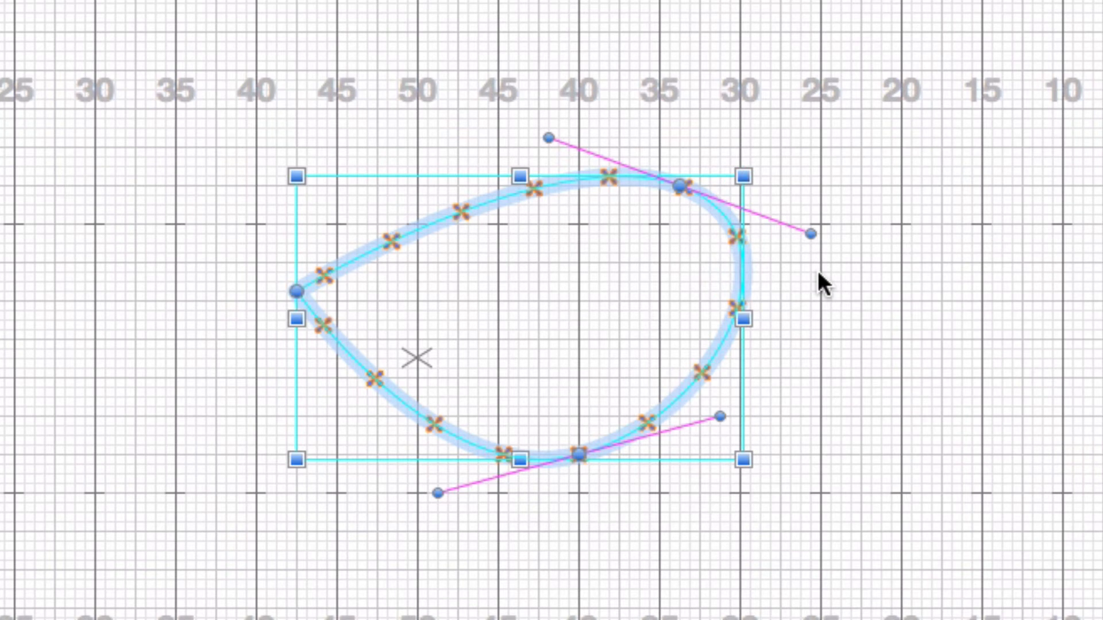
Convert the upper-right and lower curve points into corners, and move the lower point slightly down along the 40-yard line
key(super)
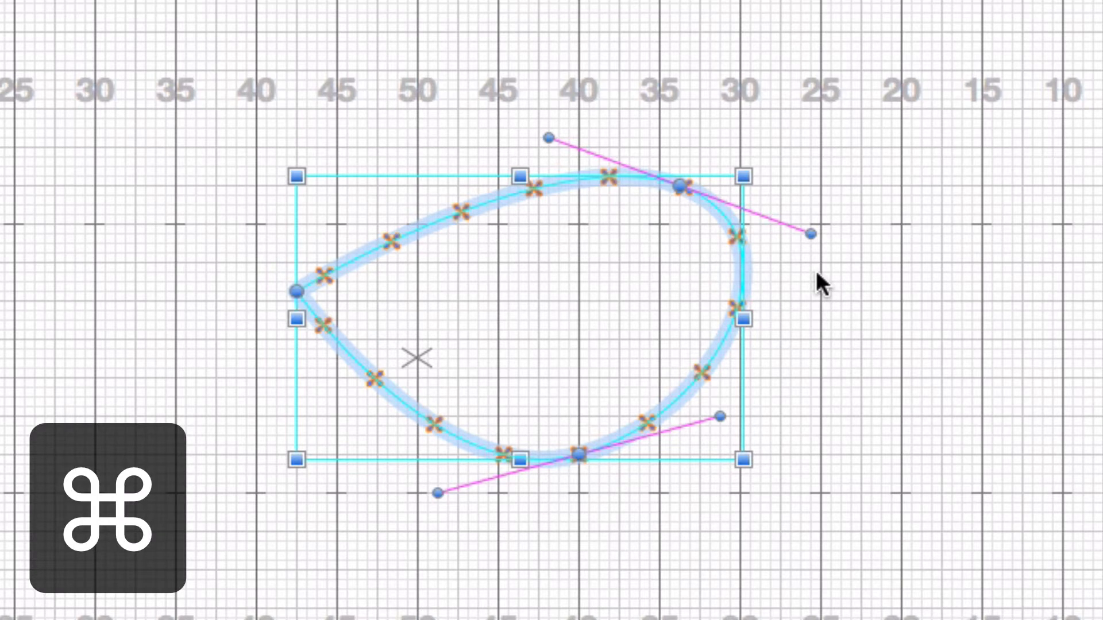
super+click(680, 185)
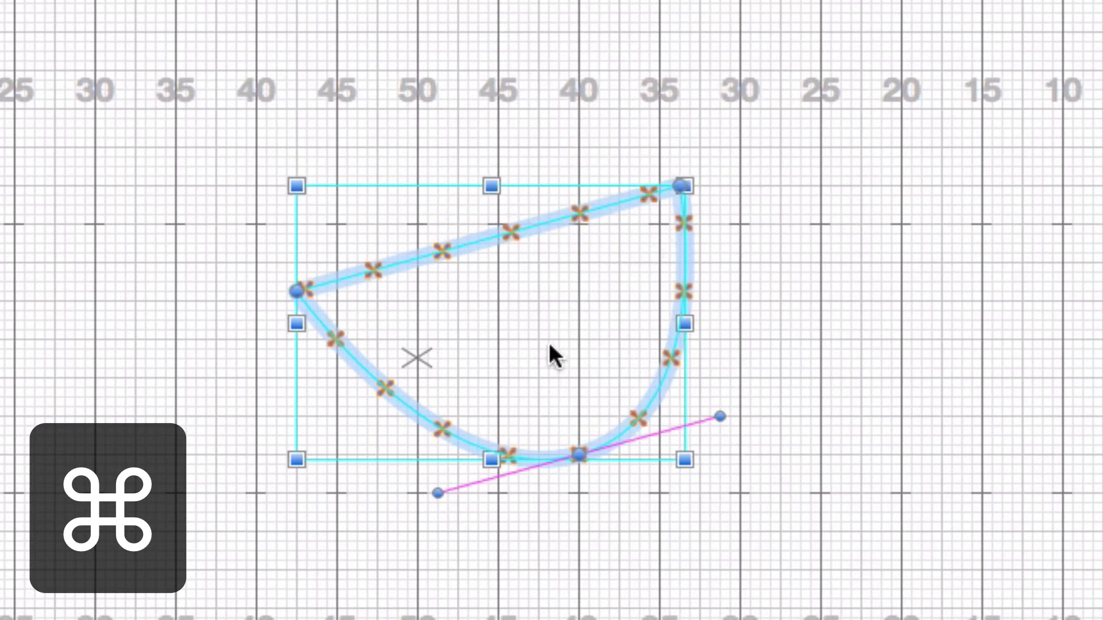
super+click(581, 456)
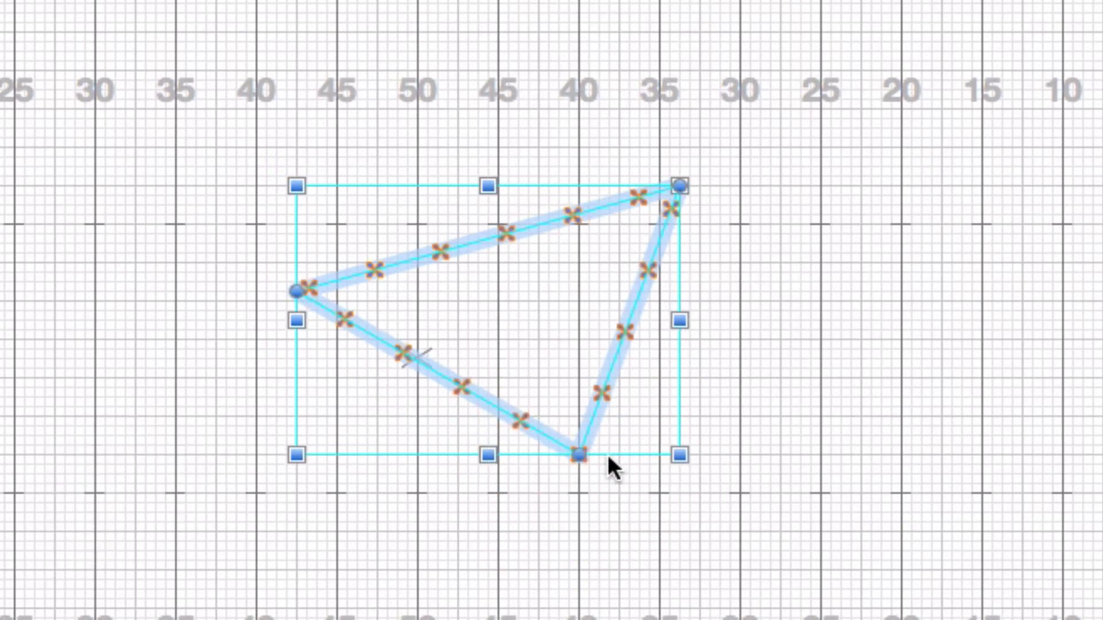
mouse_move(582, 453)
mouse_down()
mouse_move(598, 436)
mouse_move(579, 464)
mouse_up()
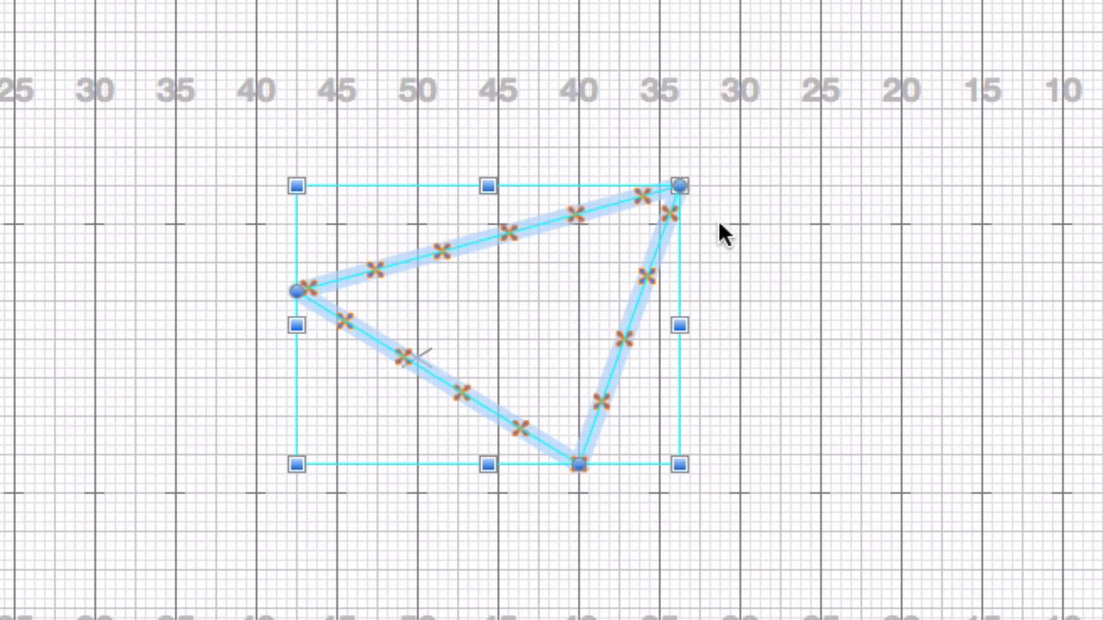
Convert the upper-right and lower corner points back into smooth curve points by pulling new handles from them
key(super)
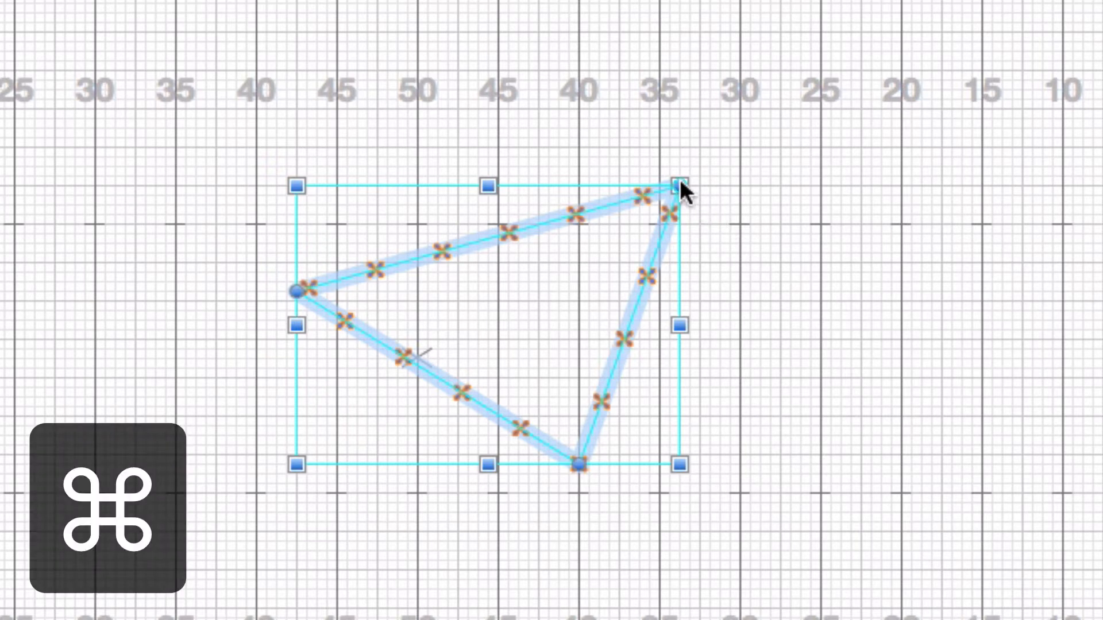
drag(680, 185, 781, 253)
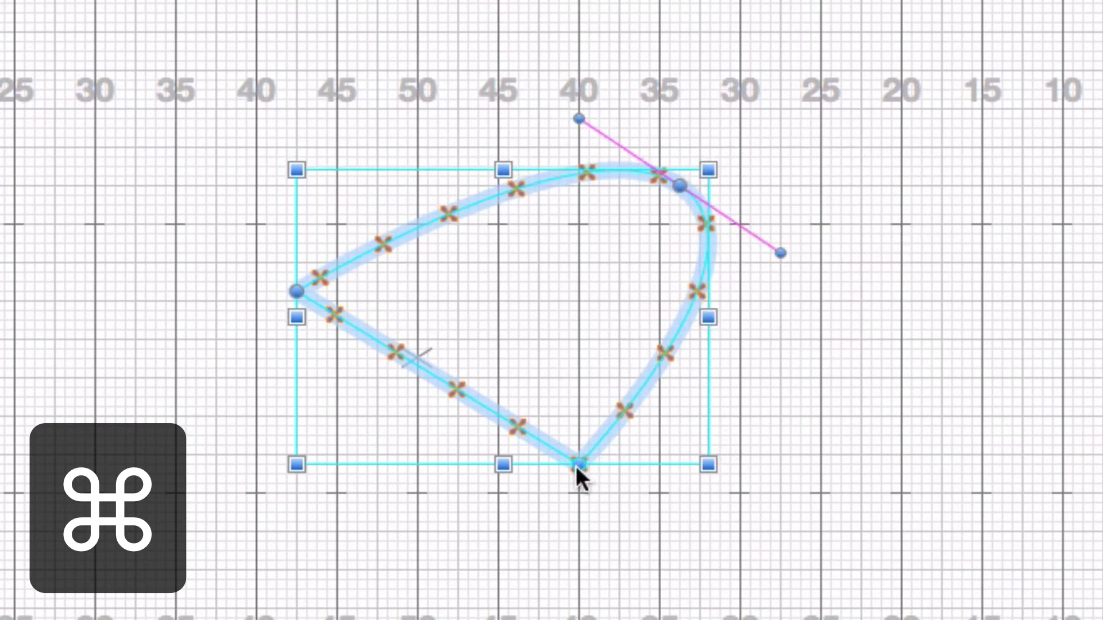
drag(579, 460, 407, 501)
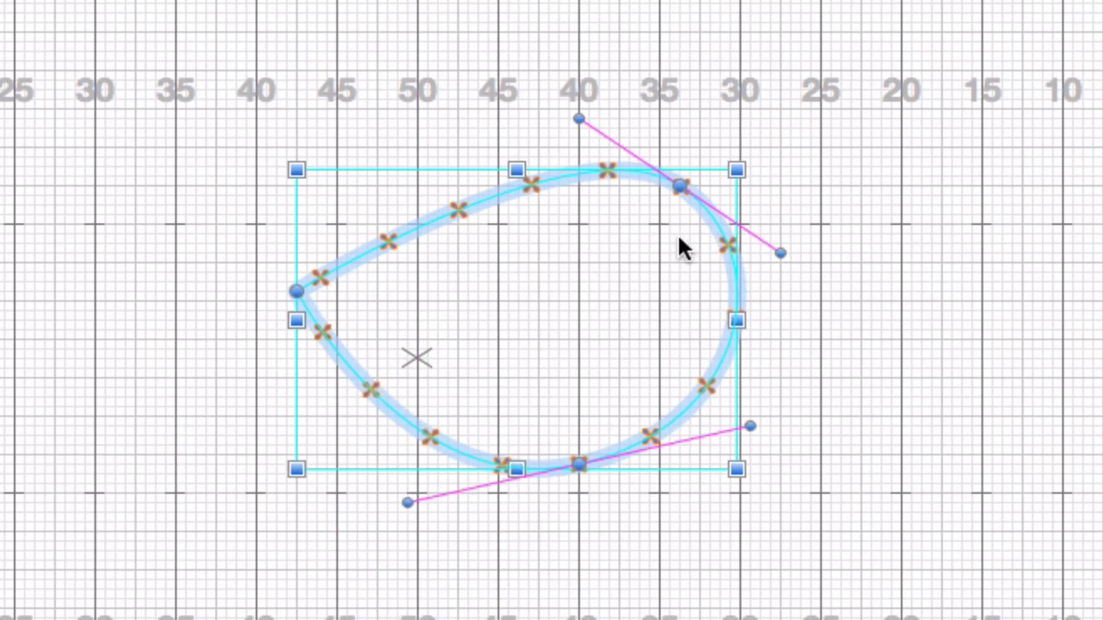
Reset the upper-right point and pull flatter handles from it, and turn the left corner into a smooth curve point
key(super)
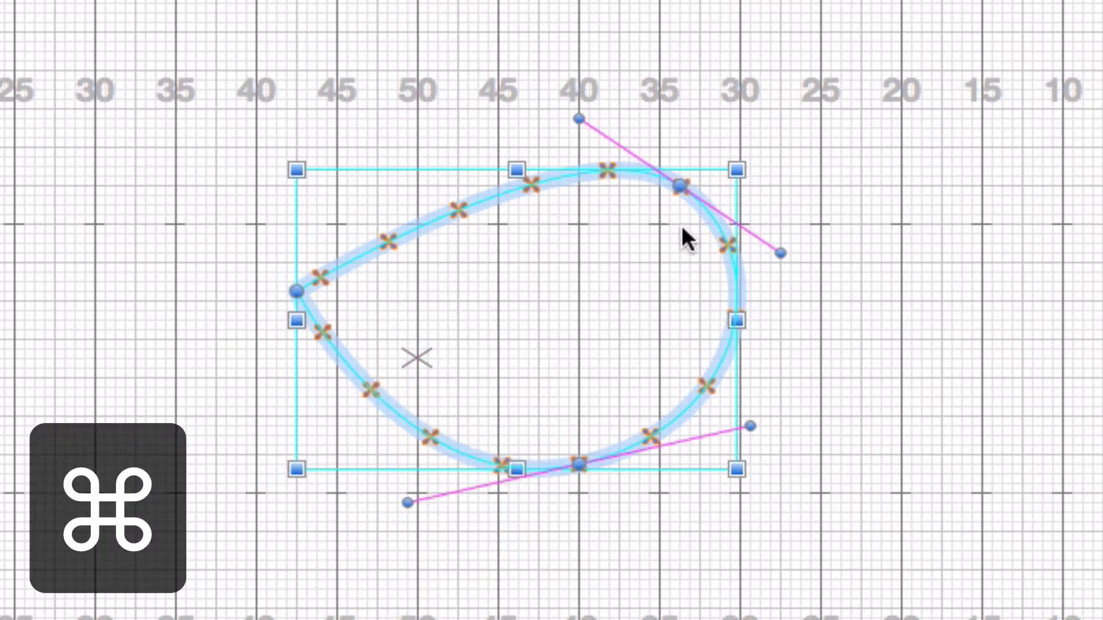
super+click(678, 183)
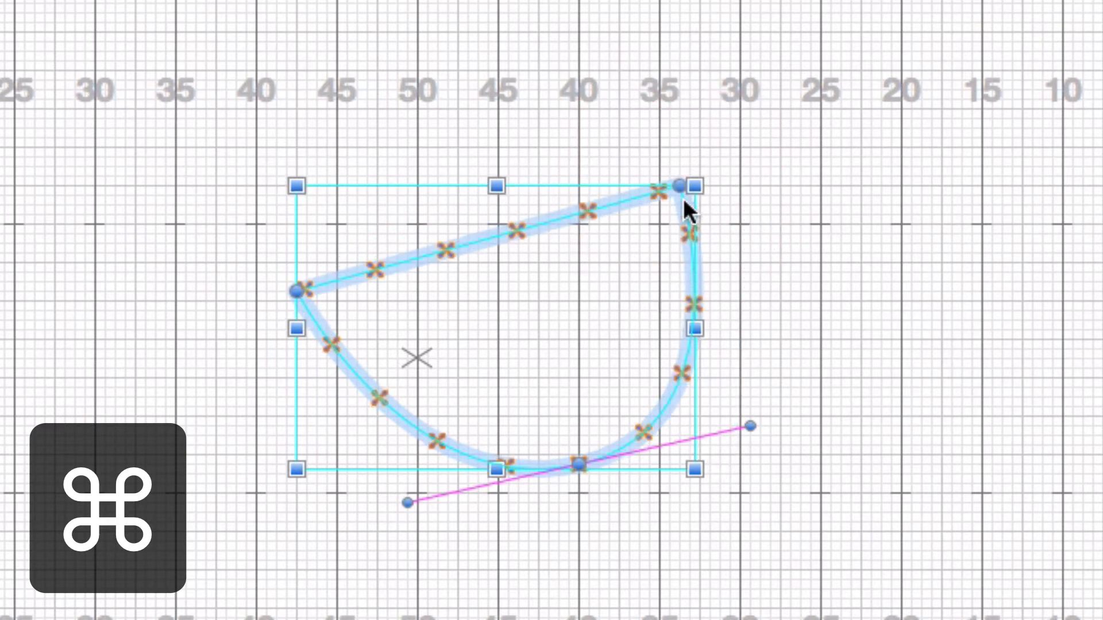
drag(678, 184, 800, 233)
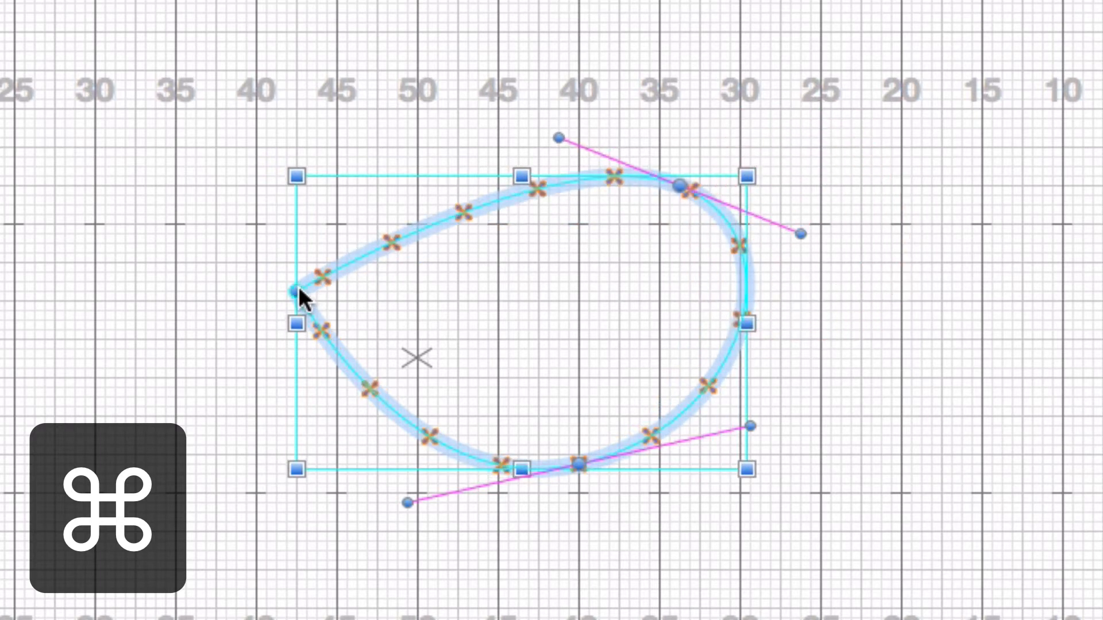
drag(296, 291, 368, 185)
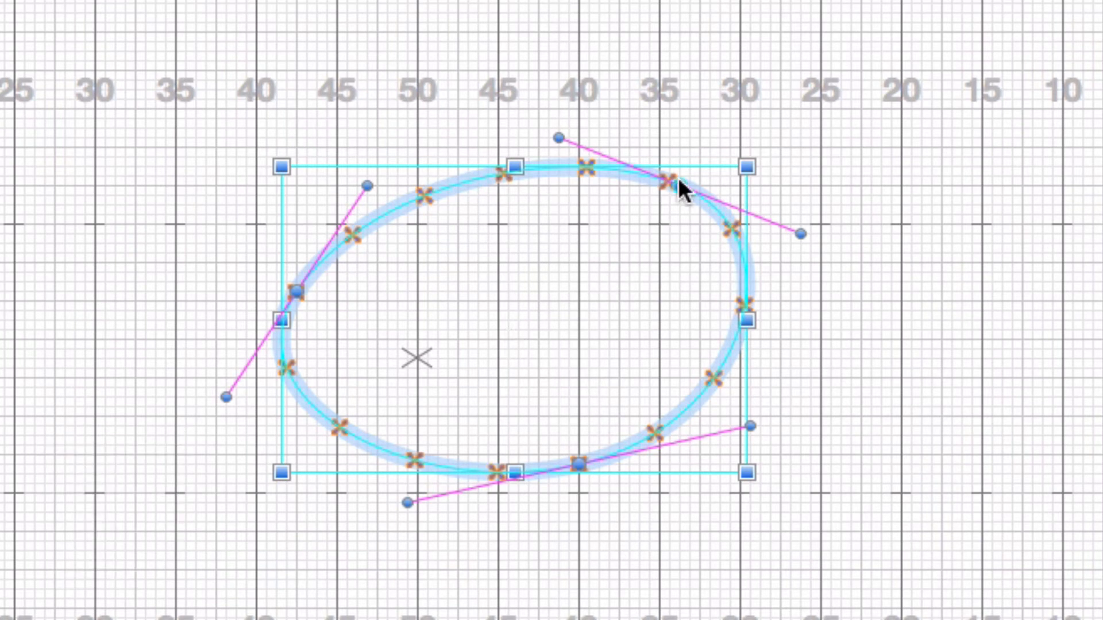
Fine-tune the upper-right point's linked handles on both sides to steepen the curve through it
mouse_move(801, 233)
mouse_down()
mouse_move(812, 217)
mouse_move(790, 243)
mouse_up()
drag(561, 136, 582, 115)
drag(766, 247, 790, 234)
mouse_move(571, 140)
mouse_down()
mouse_move(596, 124)
mouse_move(579, 138)
mouse_up()
mouse_move(781, 233)
mouse_down()
mouse_move(740, 280)
mouse_move(557, 5)
mouse_move(871, 184)
mouse_move(768, 253)
mouse_move(789, 252)
mouse_up()
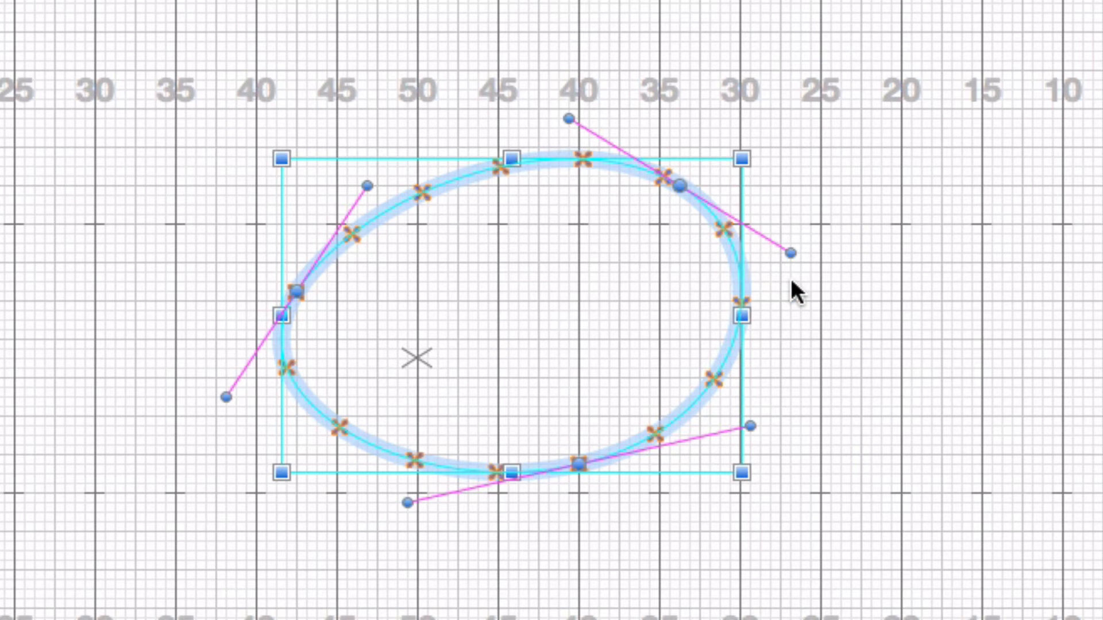
Break the upper-right point's handles apart and reposition each independently to form a sharp tip with an inward-curving right side
key(super)
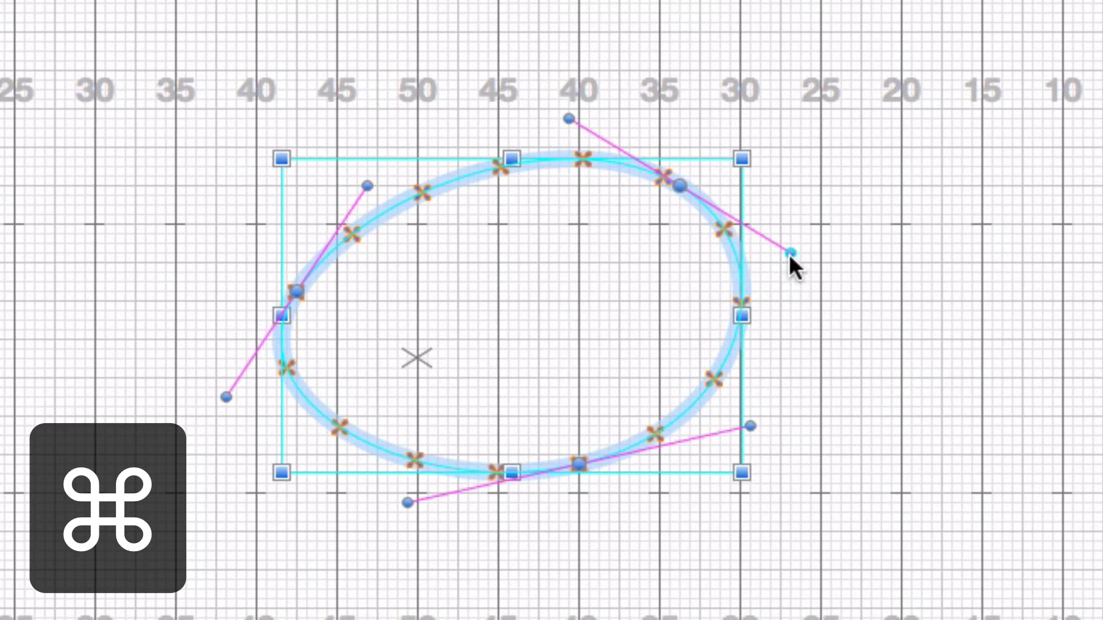
drag(791, 252, 791, 98)
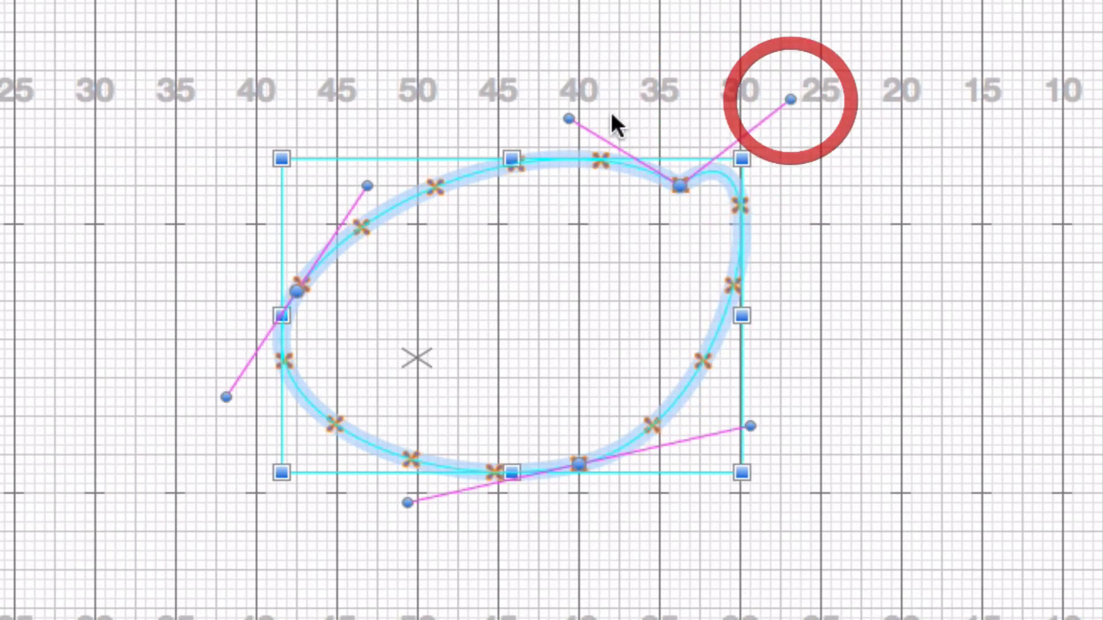
drag(568, 119, 659, 70)
drag(790, 98, 498, 291)
drag(660, 70, 488, 80)
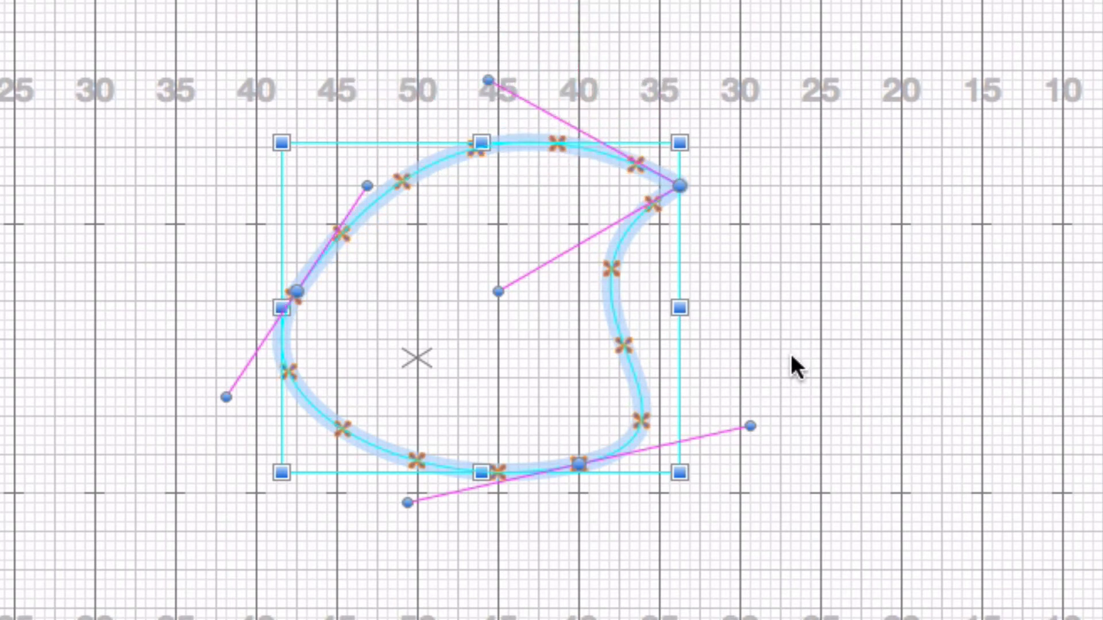
drag(498, 292, 569, 282)
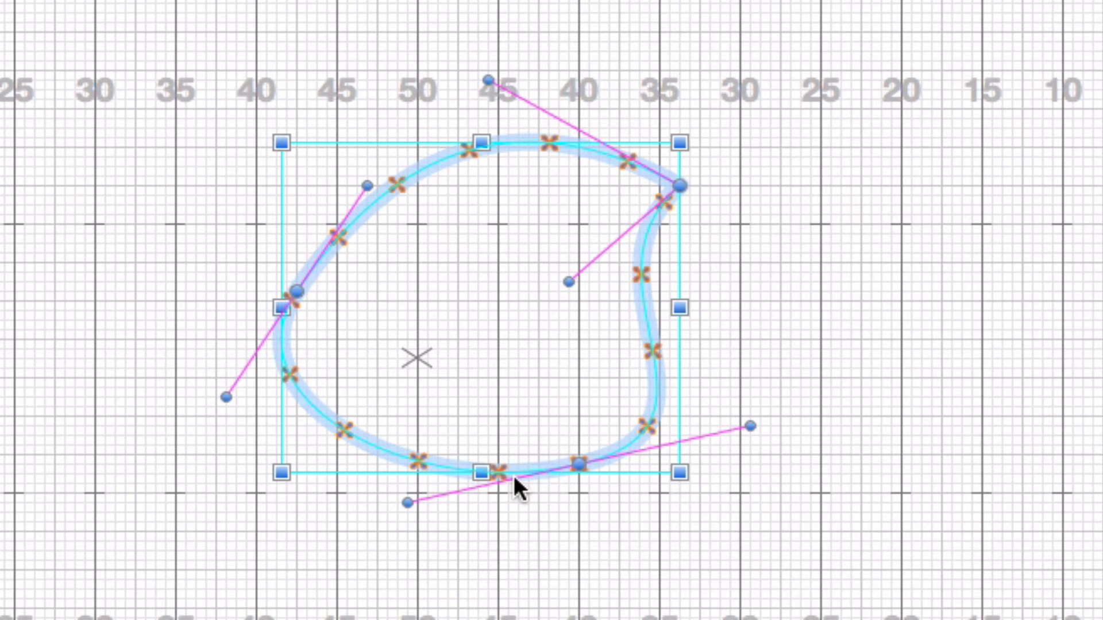
Relink the upper-right point's handles by pulling a new smooth pair from the point
key(super)
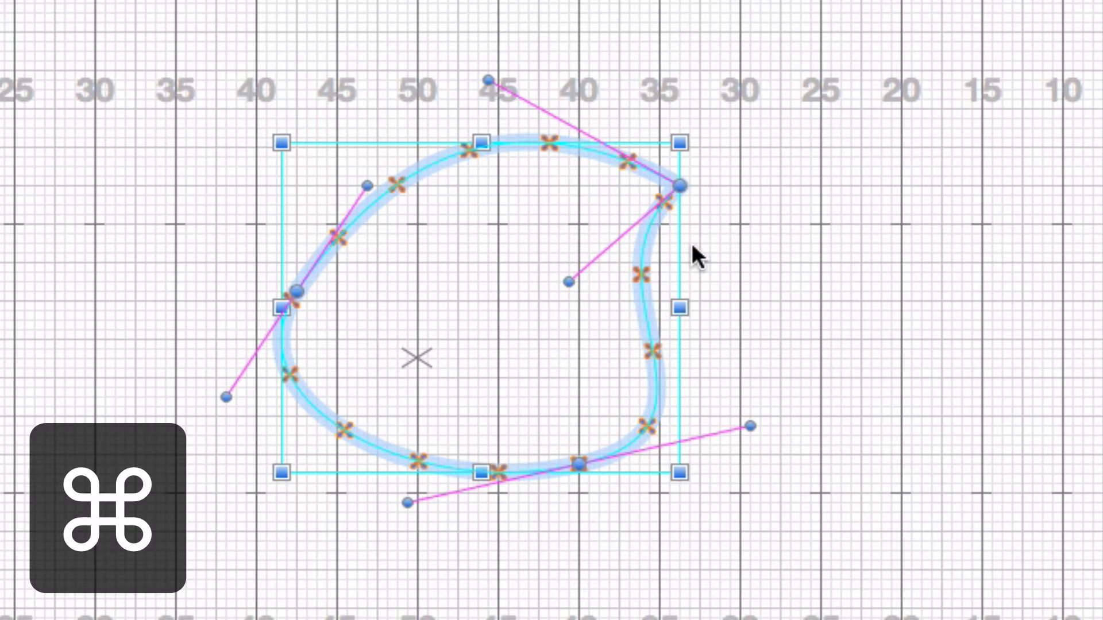
drag(680, 185, 800, 252)
drag(556, 115, 555, 114)
Split the upper-right point's handles again and raise both above the point to form a notch
key(super)
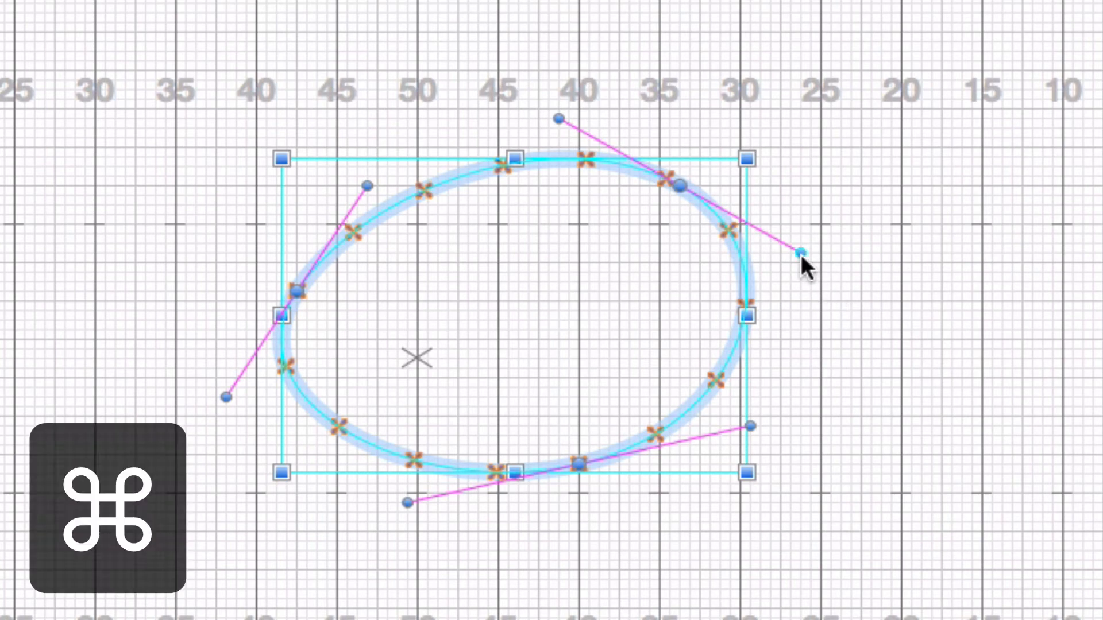
drag(801, 254, 828, 95)
drag(772, 72, 771, 70)
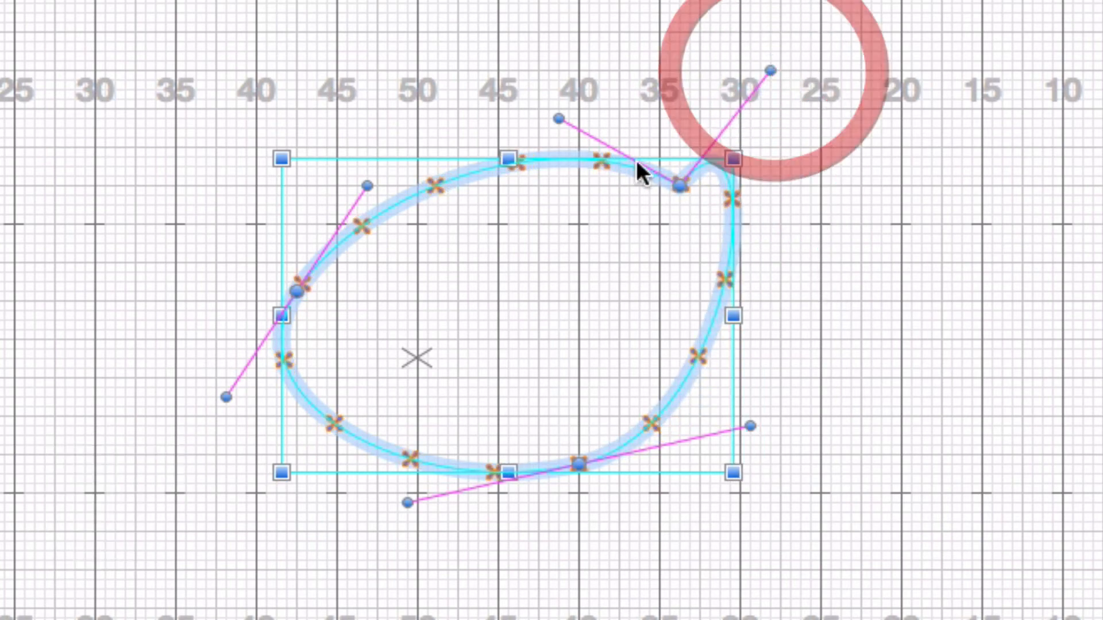
drag(560, 116, 591, 81)
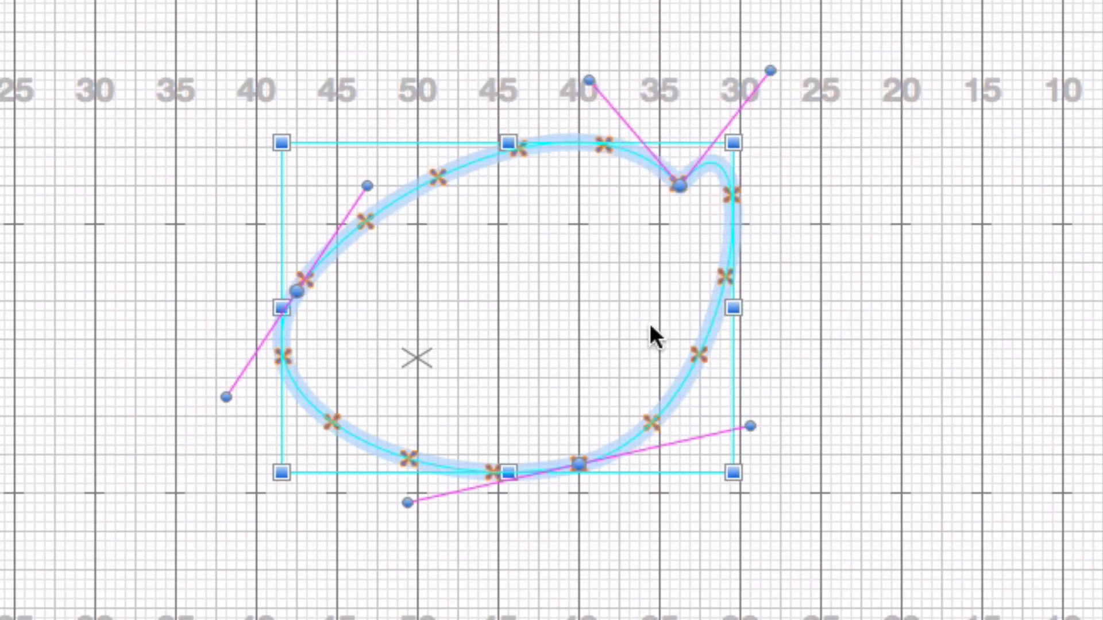
Restore the upper-right point to a smooth curve with new linked handles and adjust their angle
key(super)
drag(680, 182, 811, 262)
drag(546, 113, 548, 129)
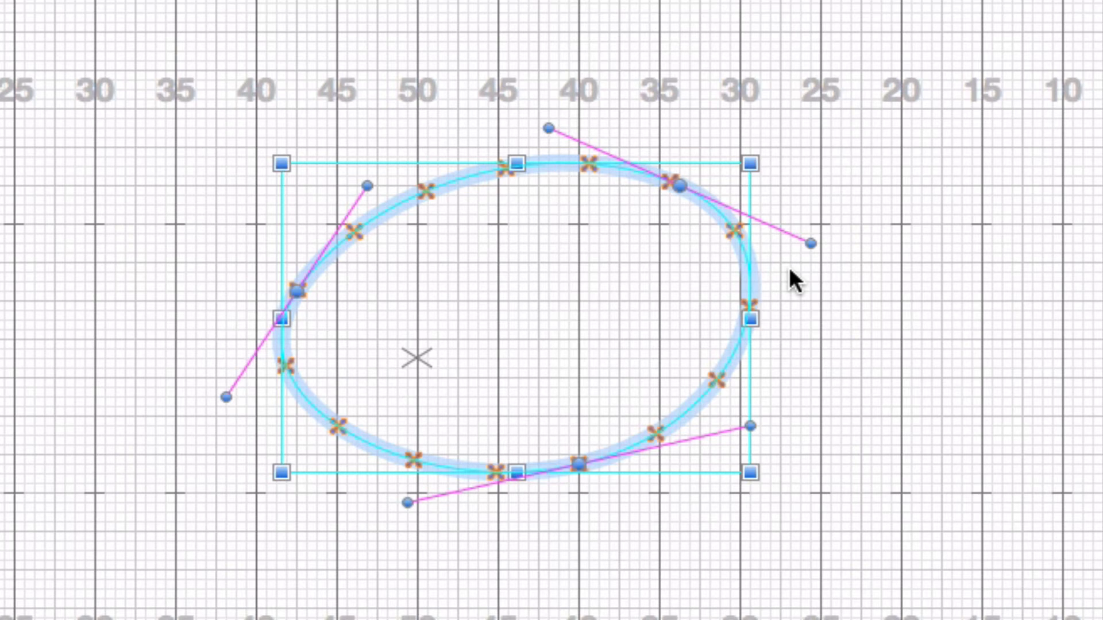
Remove both curve handles of the right-hand segment to straighten it, and raise the upper-right point's remaining handle
key(super)
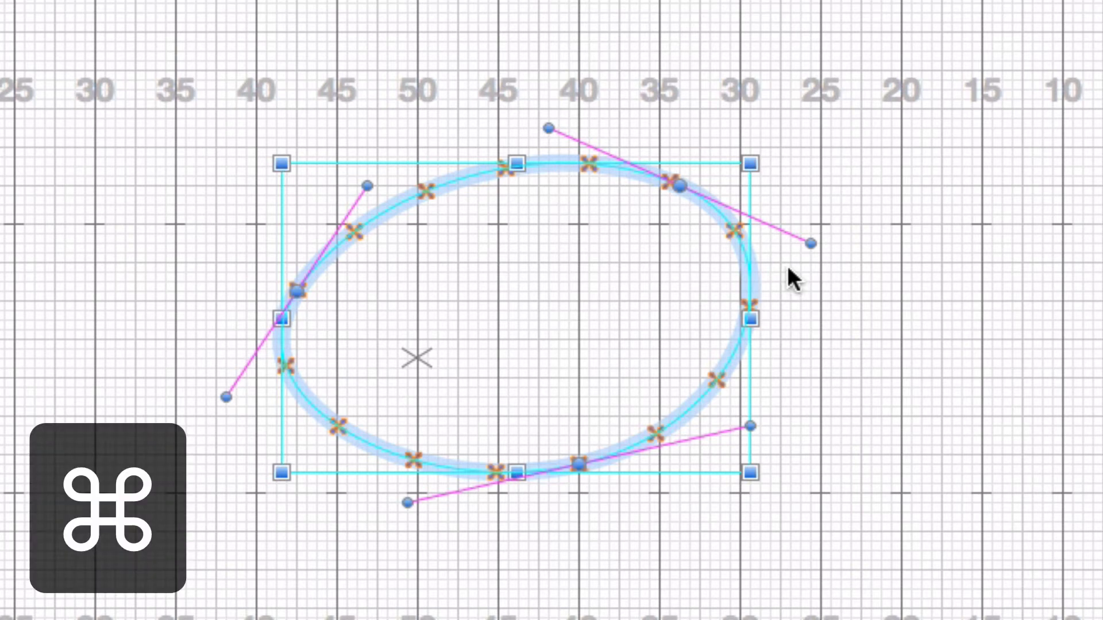
super+click(810, 244)
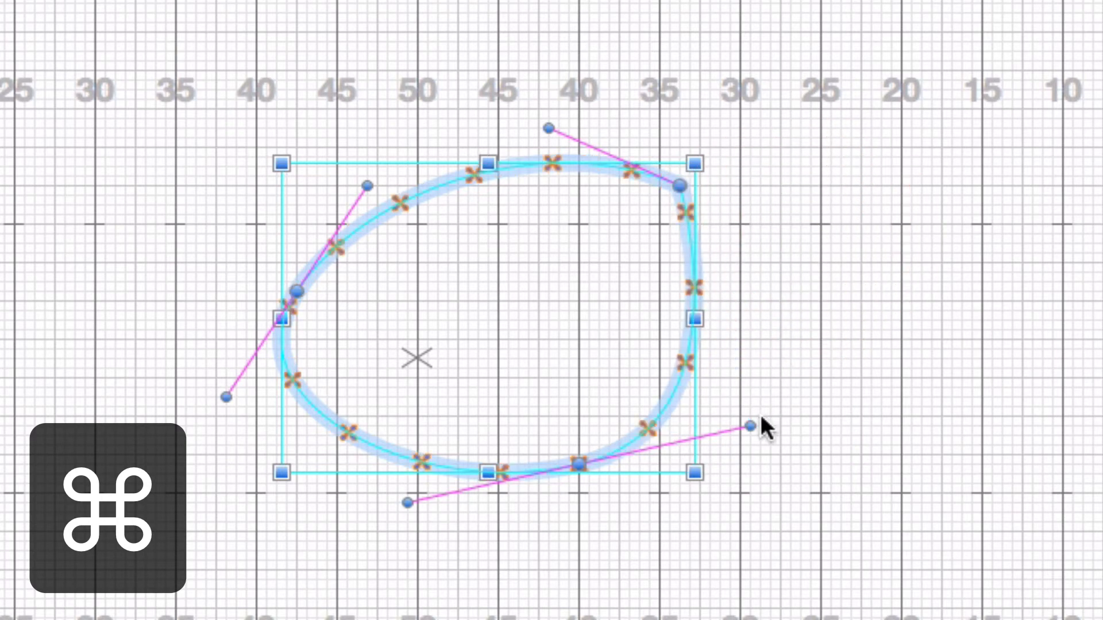
super+click(750, 426)
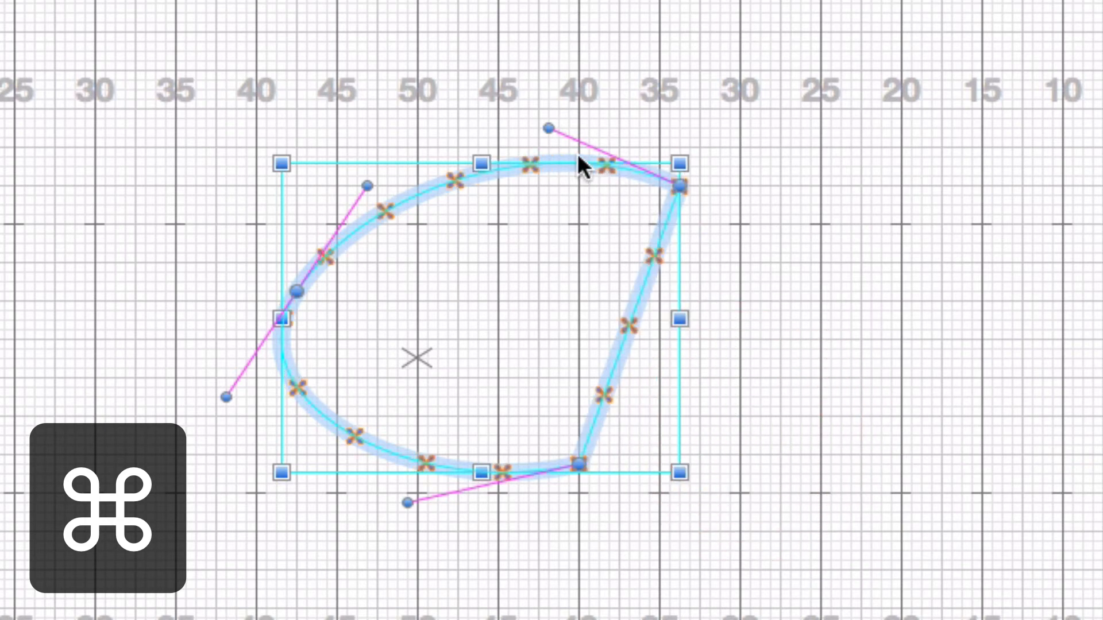
drag(553, 129, 528, 99)
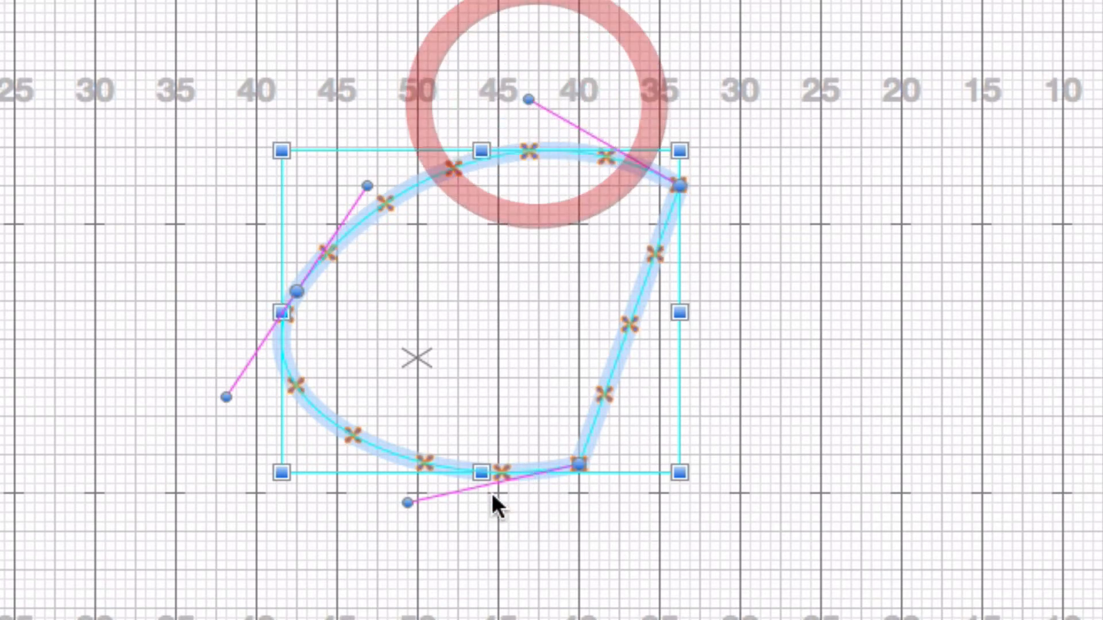
Adjust the remaining handles of the upper-right and bottom points, and pull new smooth pairs from both points to round the right-hand segment
mouse_move(407, 502)
mouse_down()
mouse_move(430, 457)
mouse_move(418, 521)
mouse_up()
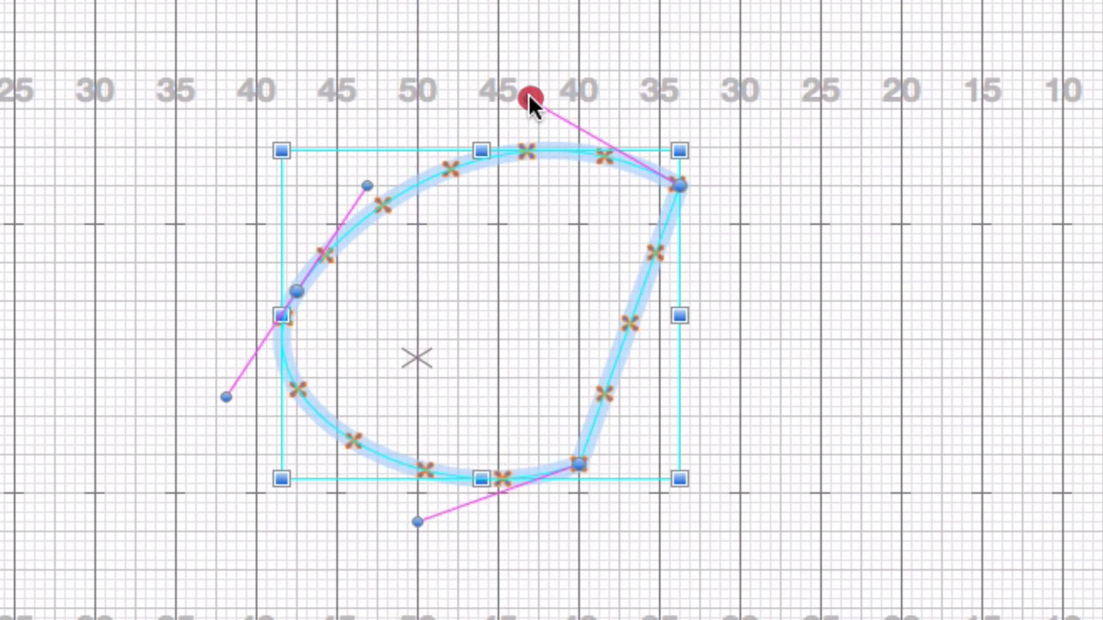
drag(529, 98, 528, 89)
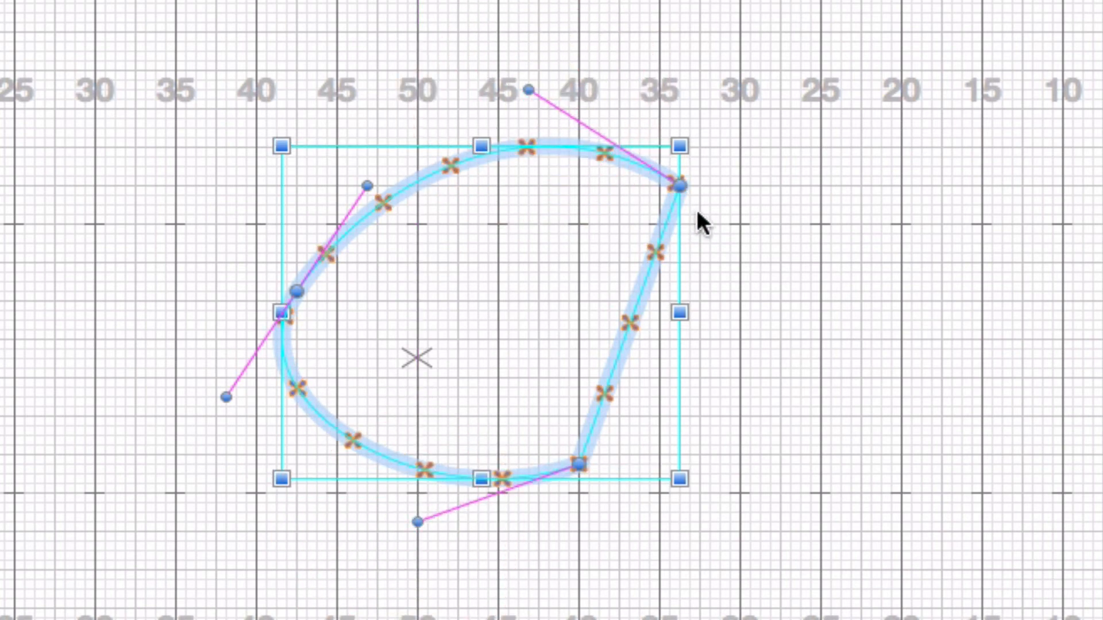
key(super)
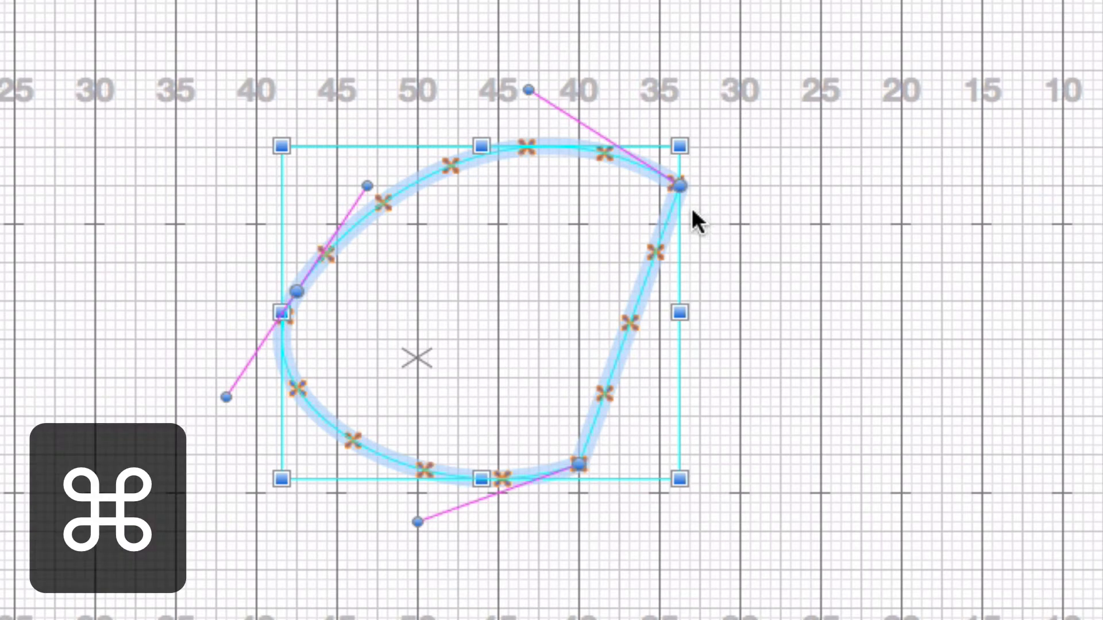
drag(683, 185, 780, 260)
drag(579, 464, 407, 502)
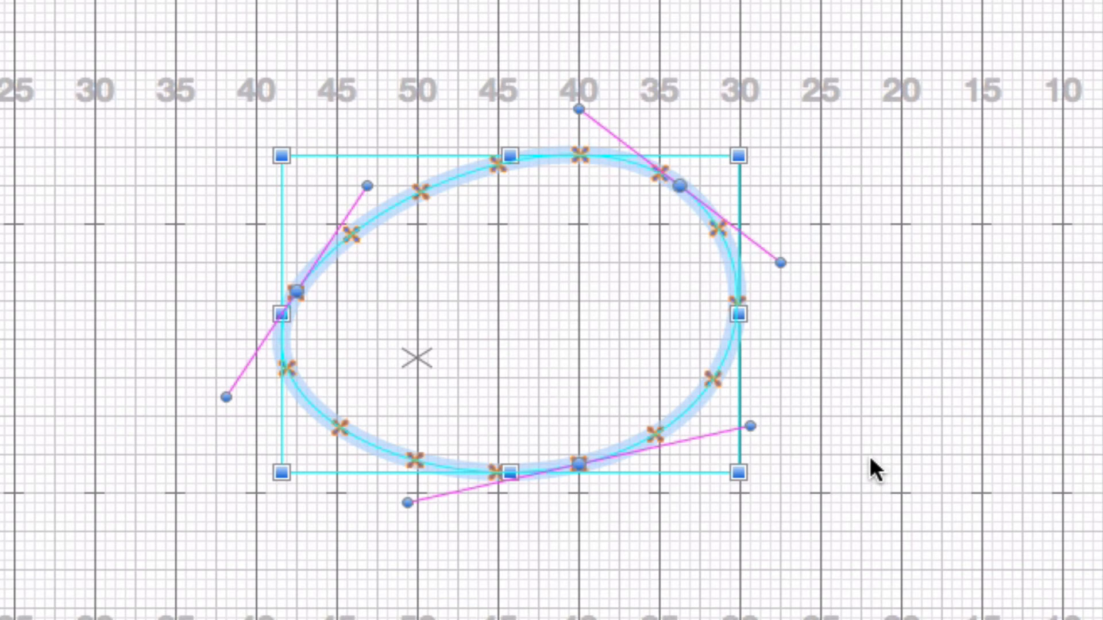
Delete the rounded shape from the field
key(Delete)
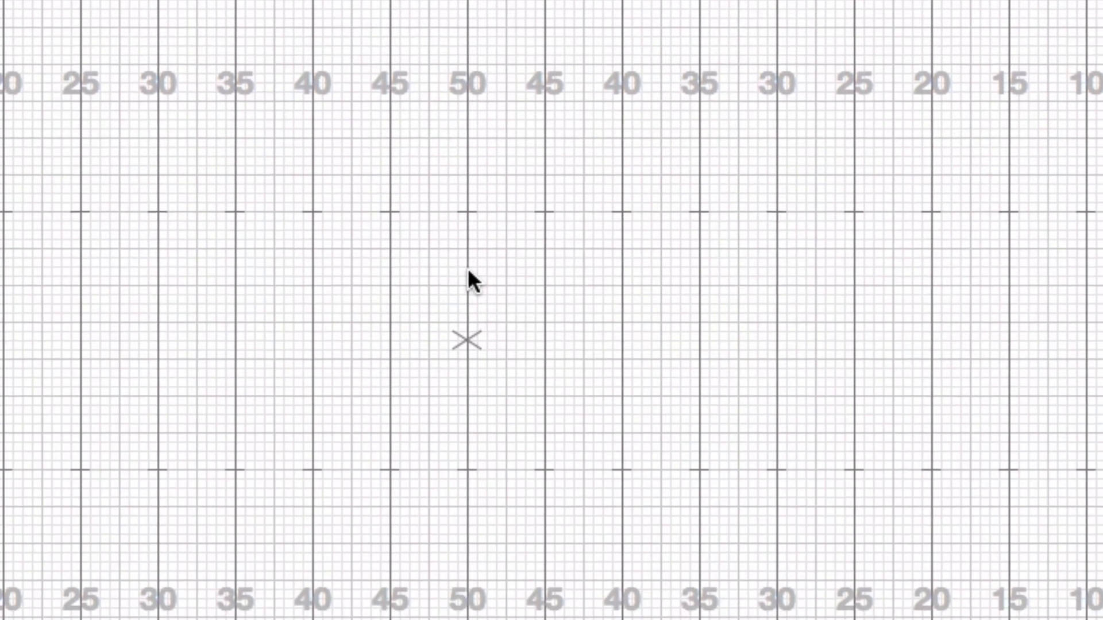
Draw a heart's right half with the Pen tool along the 50-yard line between the hash marks, splitting the top point's handles up to both 40s
key(p)
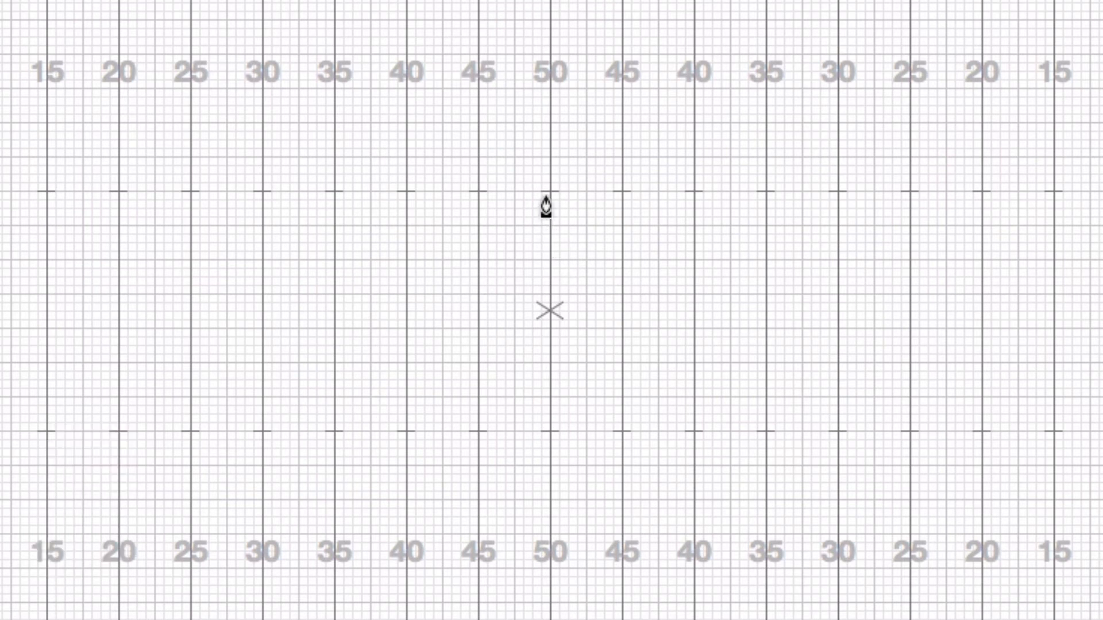
drag(549, 193, 696, 326)
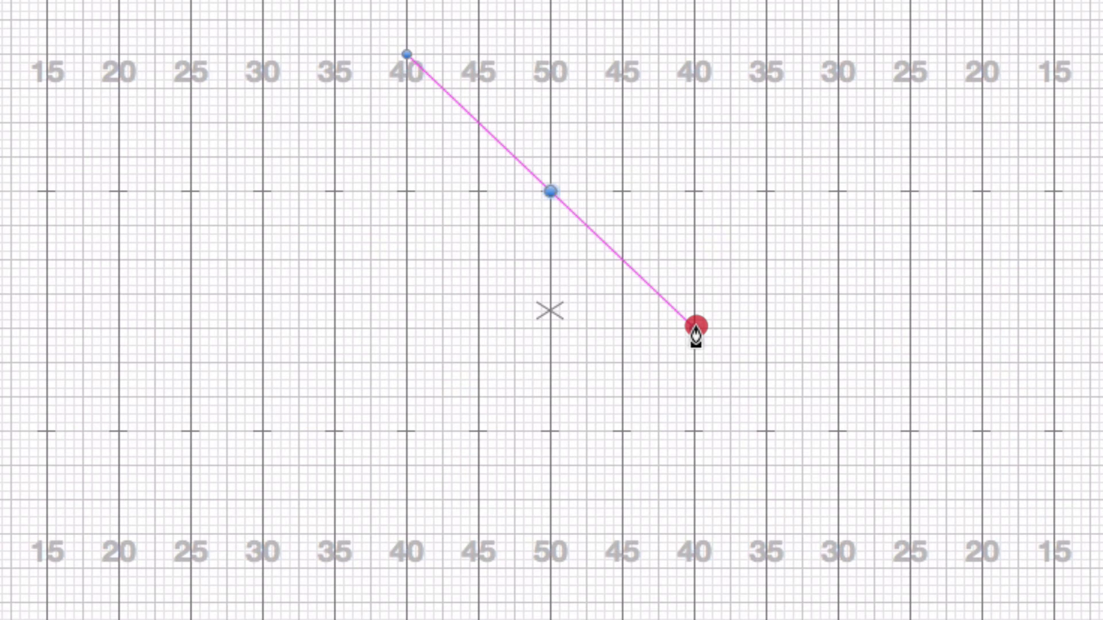
key(super)
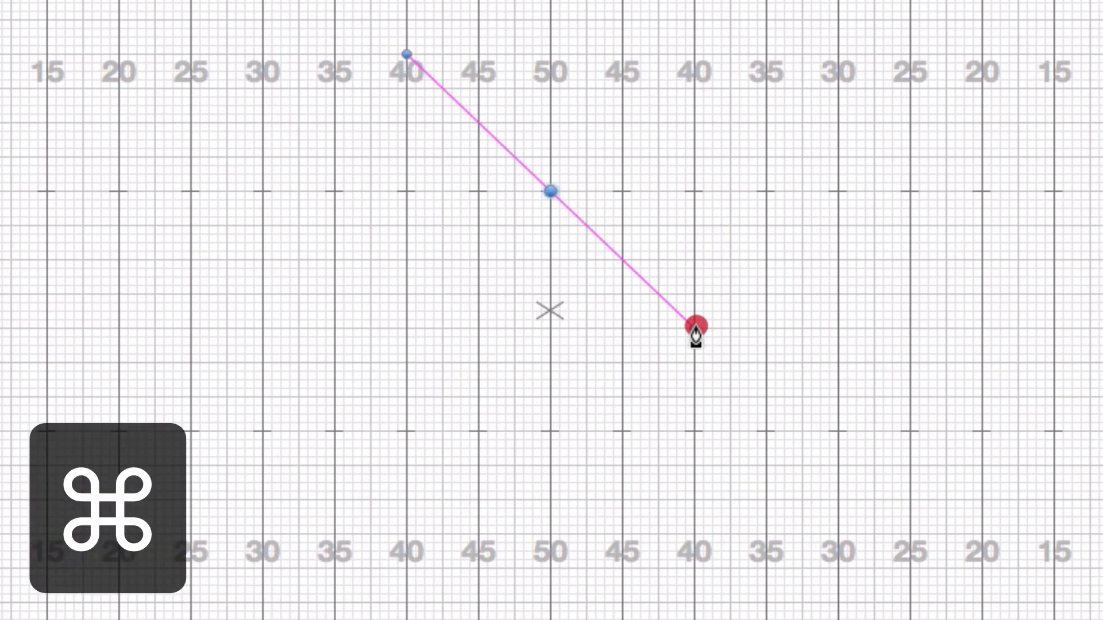
mouse_move(696, 326)
mouse_down()
mouse_move(722, 116)
mouse_move(661, 106)
mouse_move(620, 150)
mouse_move(630, 140)
mouse_move(623, 122)
mouse_move(645, 106)
mouse_move(624, 133)
mouse_move(643, 145)
mouse_move(693, 68)
mouse_move(716, 167)
mouse_move(706, 238)
mouse_move(637, 432)
mouse_move(558, 435)
mouse_move(488, 466)
mouse_move(371, 573)
mouse_up()
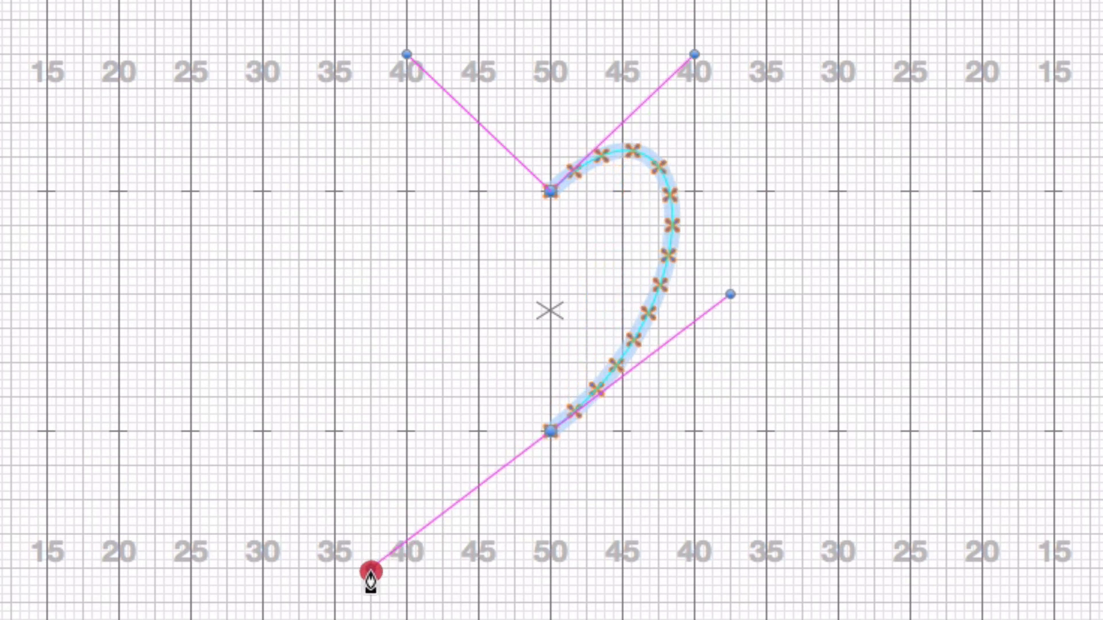
Split the heart's bottom point by raising its left handle to mirror the right one, and close the path at the top point
key(super)
drag(371, 572, 367, 292)
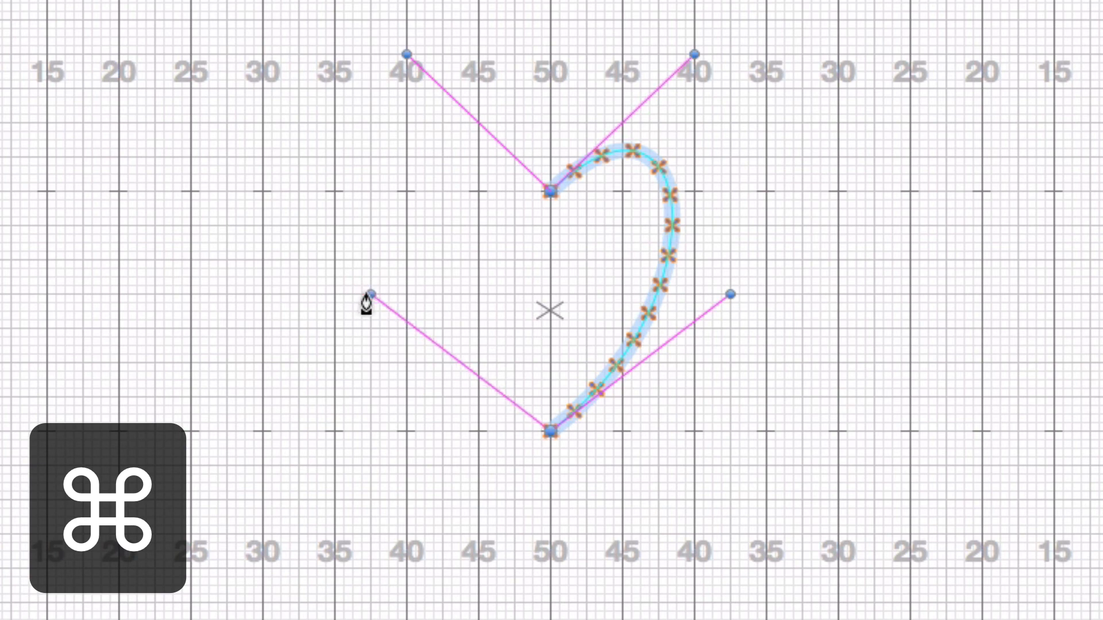
drag(367, 293, 368, 294)
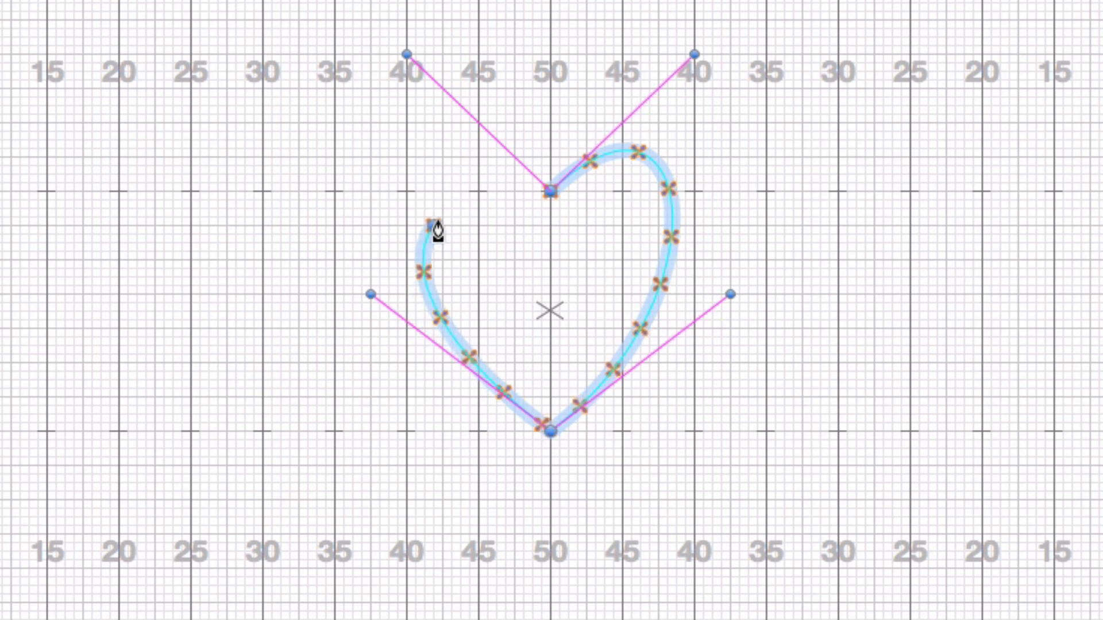
click(550, 190)
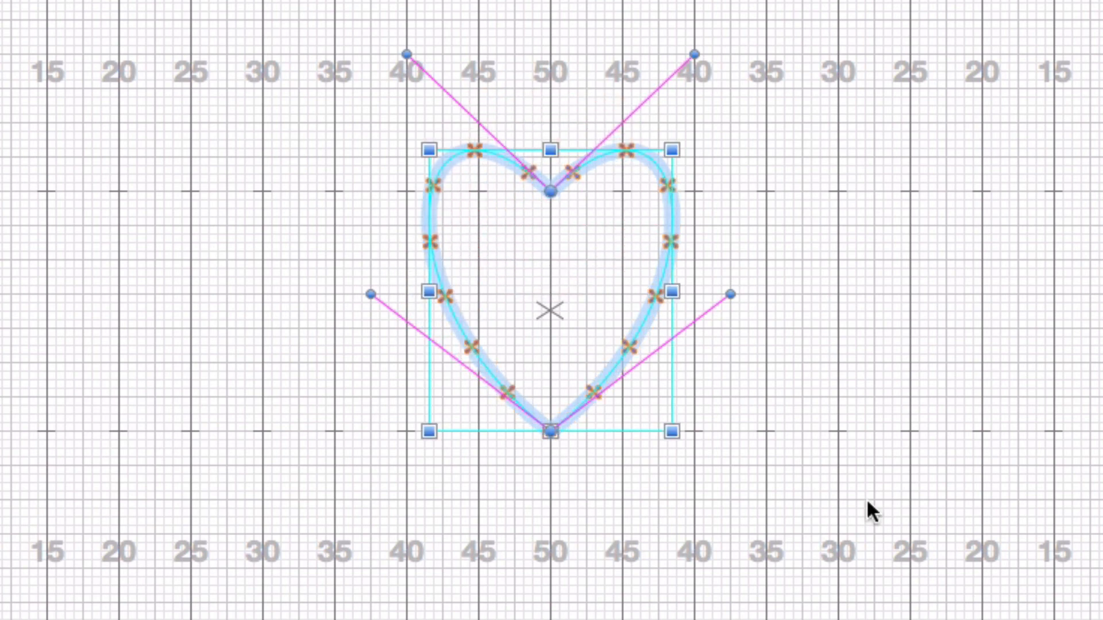
Delete the closed heart shape
click(772, 440)
click(646, 319)
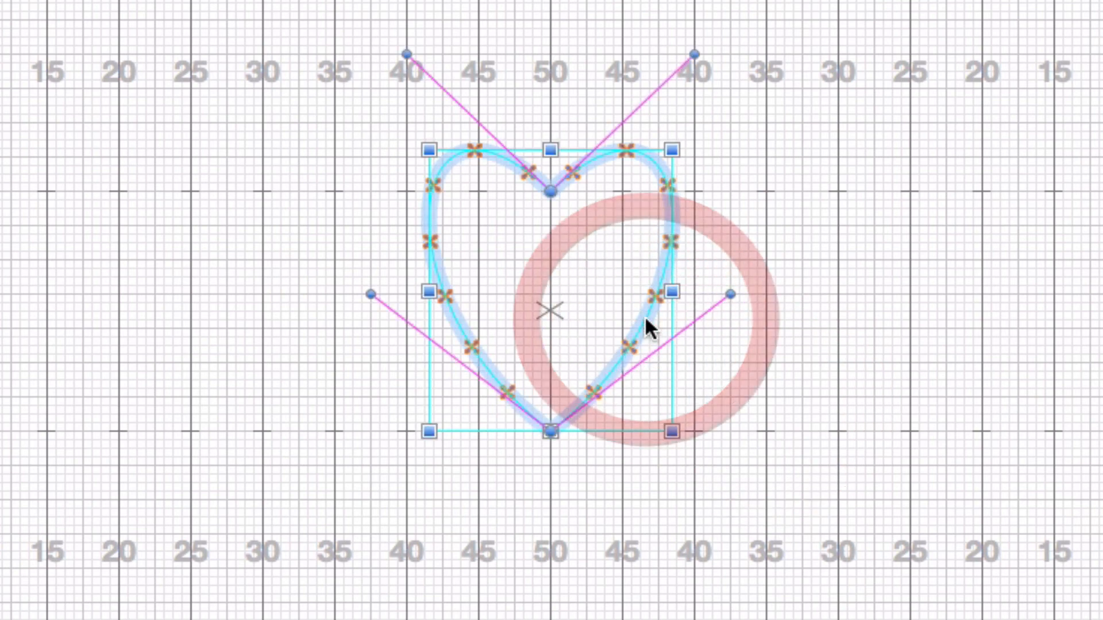
key(Delete)
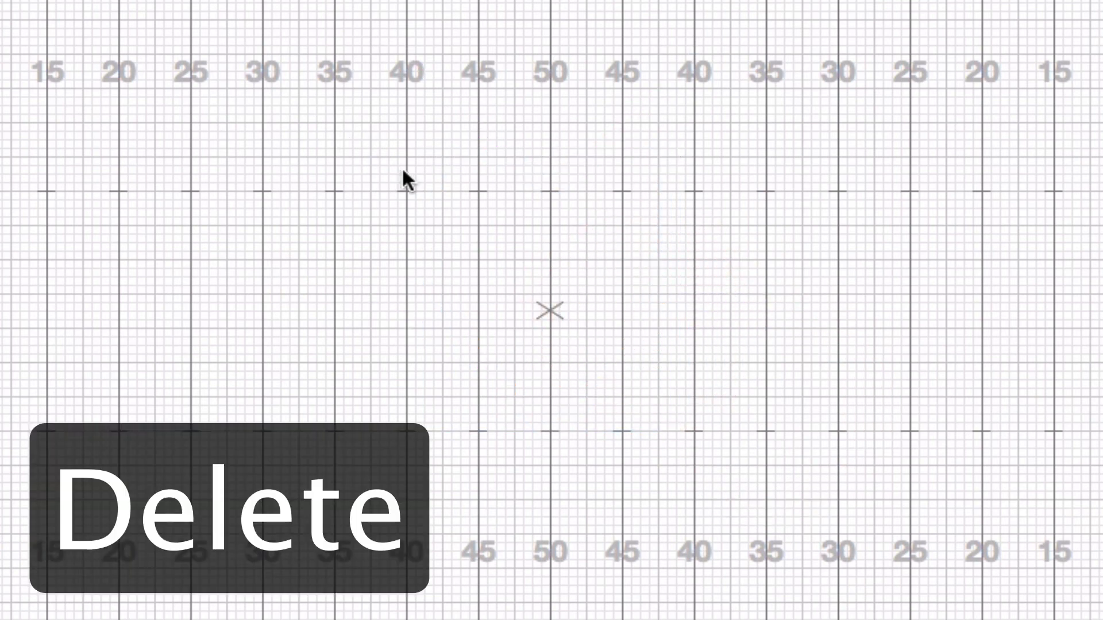
Draw a closed heart on the 50-yard line with the Pen tool, splitting the handles at the upper and lower hash marks into mirrored corners
key(p)
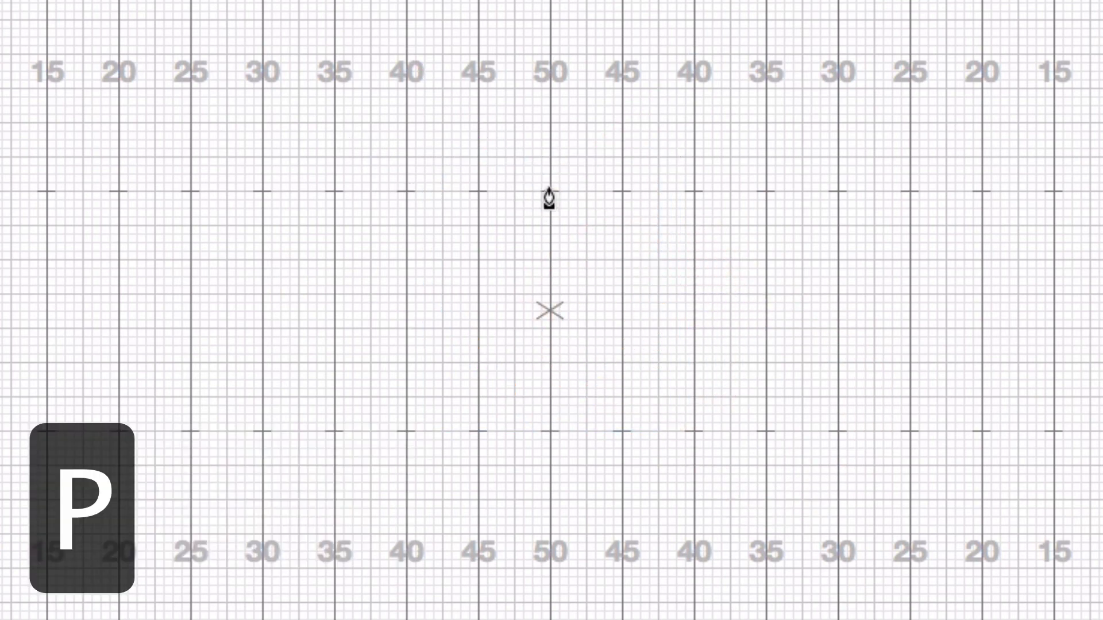
drag(549, 191, 695, 54)
key(super)
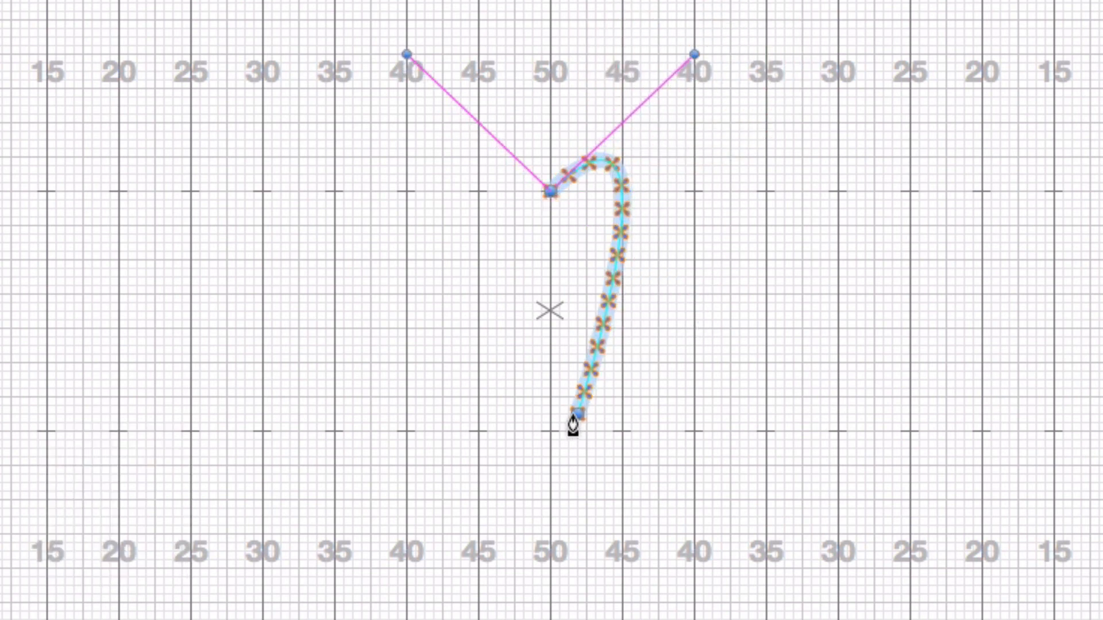
drag(550, 423, 389, 294)
key(super)
click(552, 191)
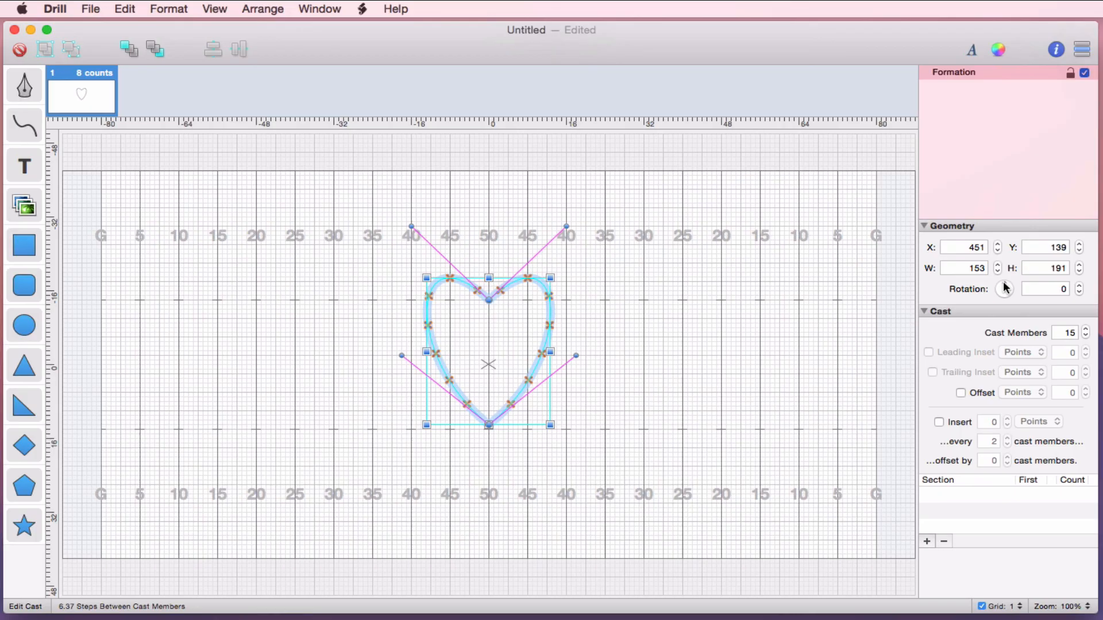
mouse_move(1004, 286)
mouse_down()
mouse_move(1010, 306)
mouse_move(955, 288)
mouse_move(993, 269)
mouse_move(999, 343)
mouse_move(903, 241)
mouse_move(1001, 291)
mouse_move(1016, 271)
mouse_move(1005, 268)
mouse_up()
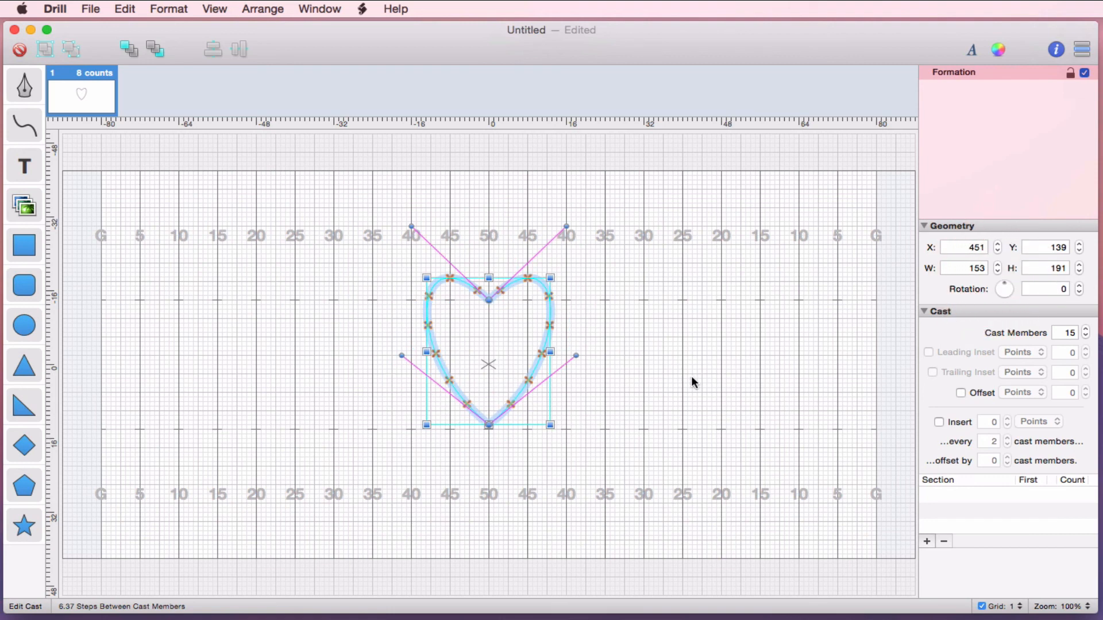